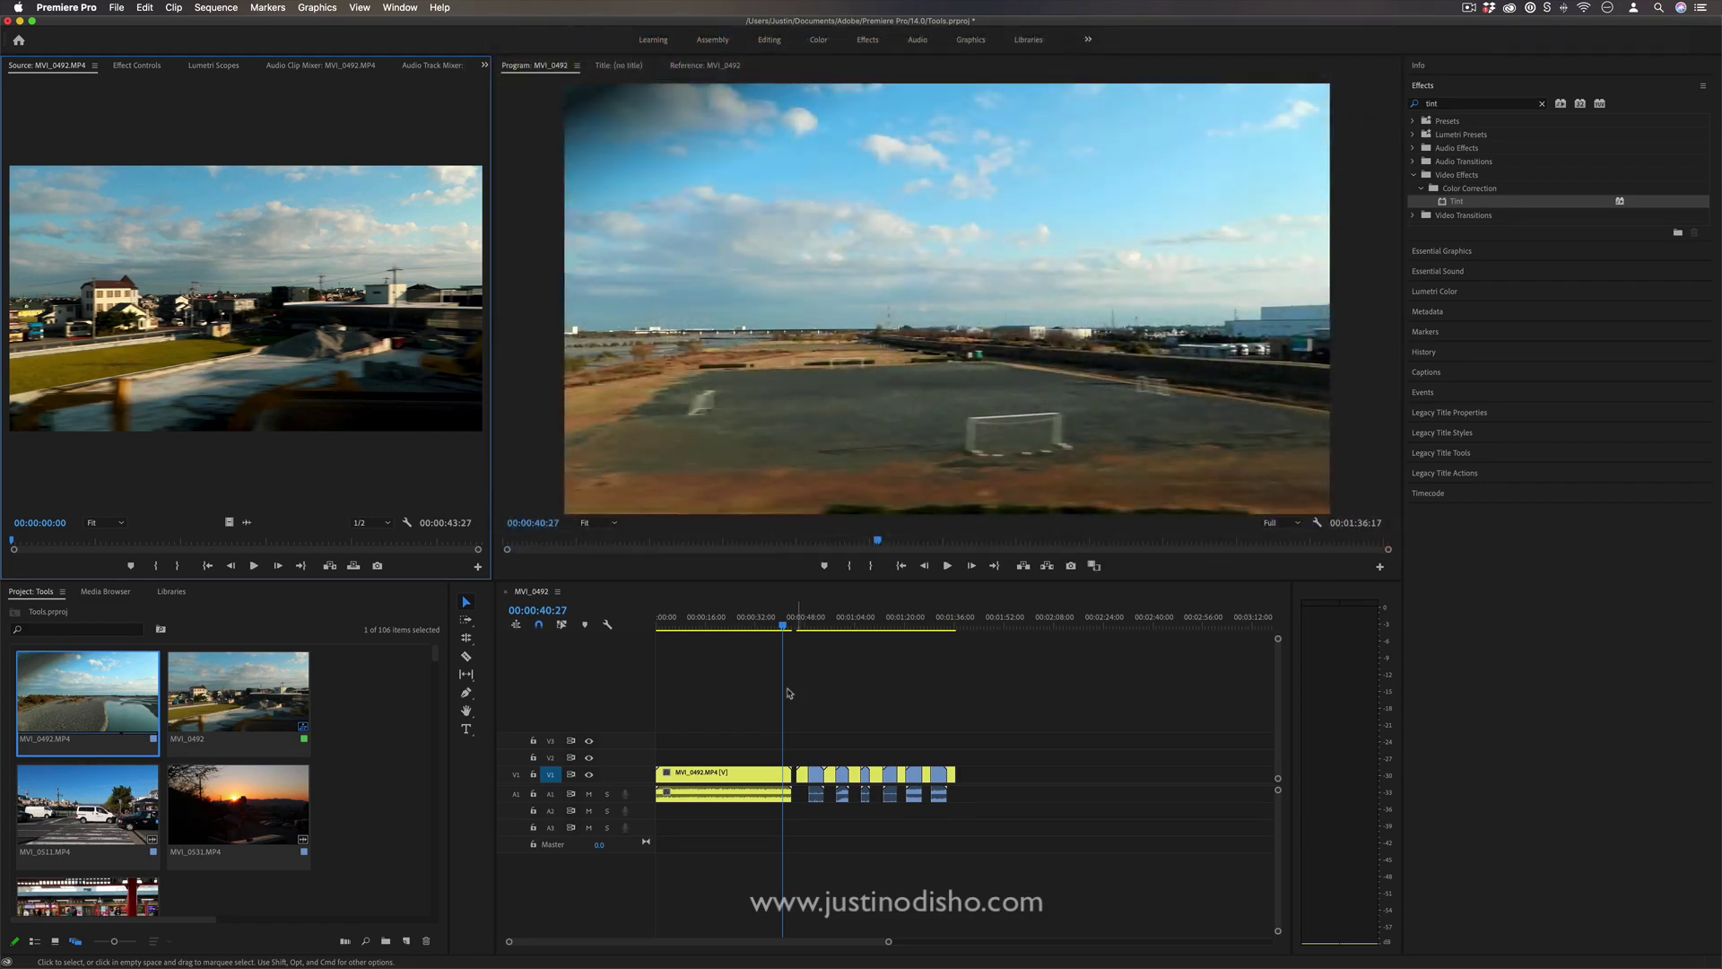
Scrub through the MVI_0492 source clip and the repeated train-window clips in the sequence
click(755, 677)
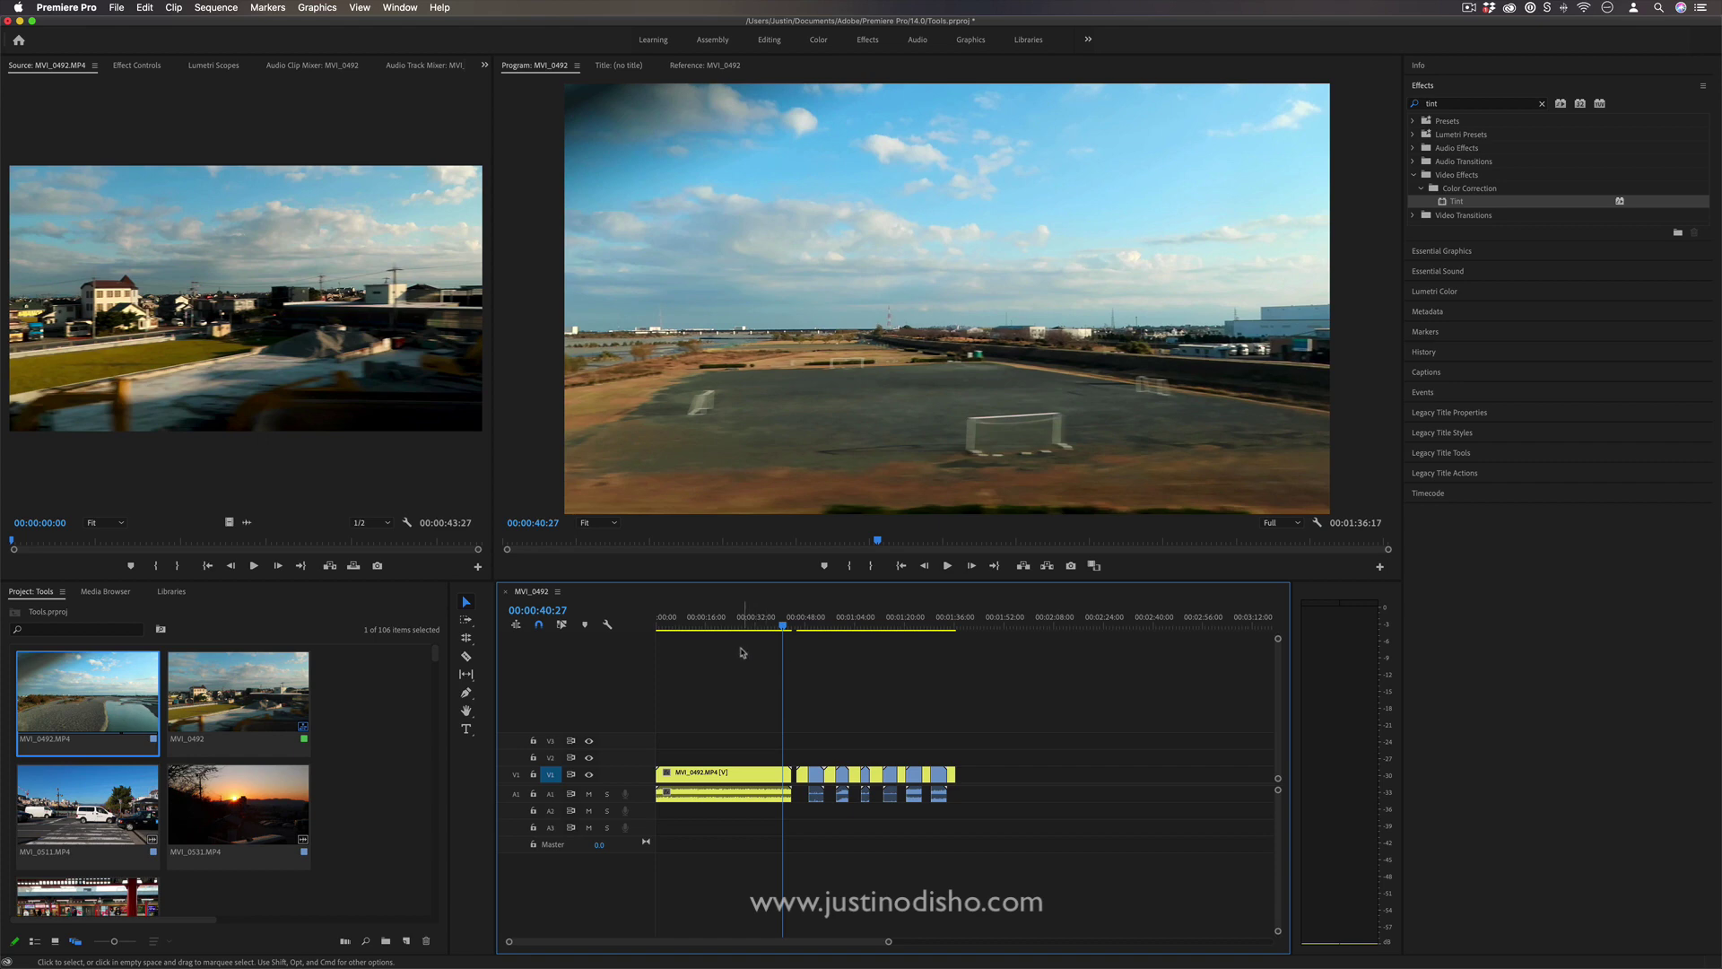
click(209, 496)
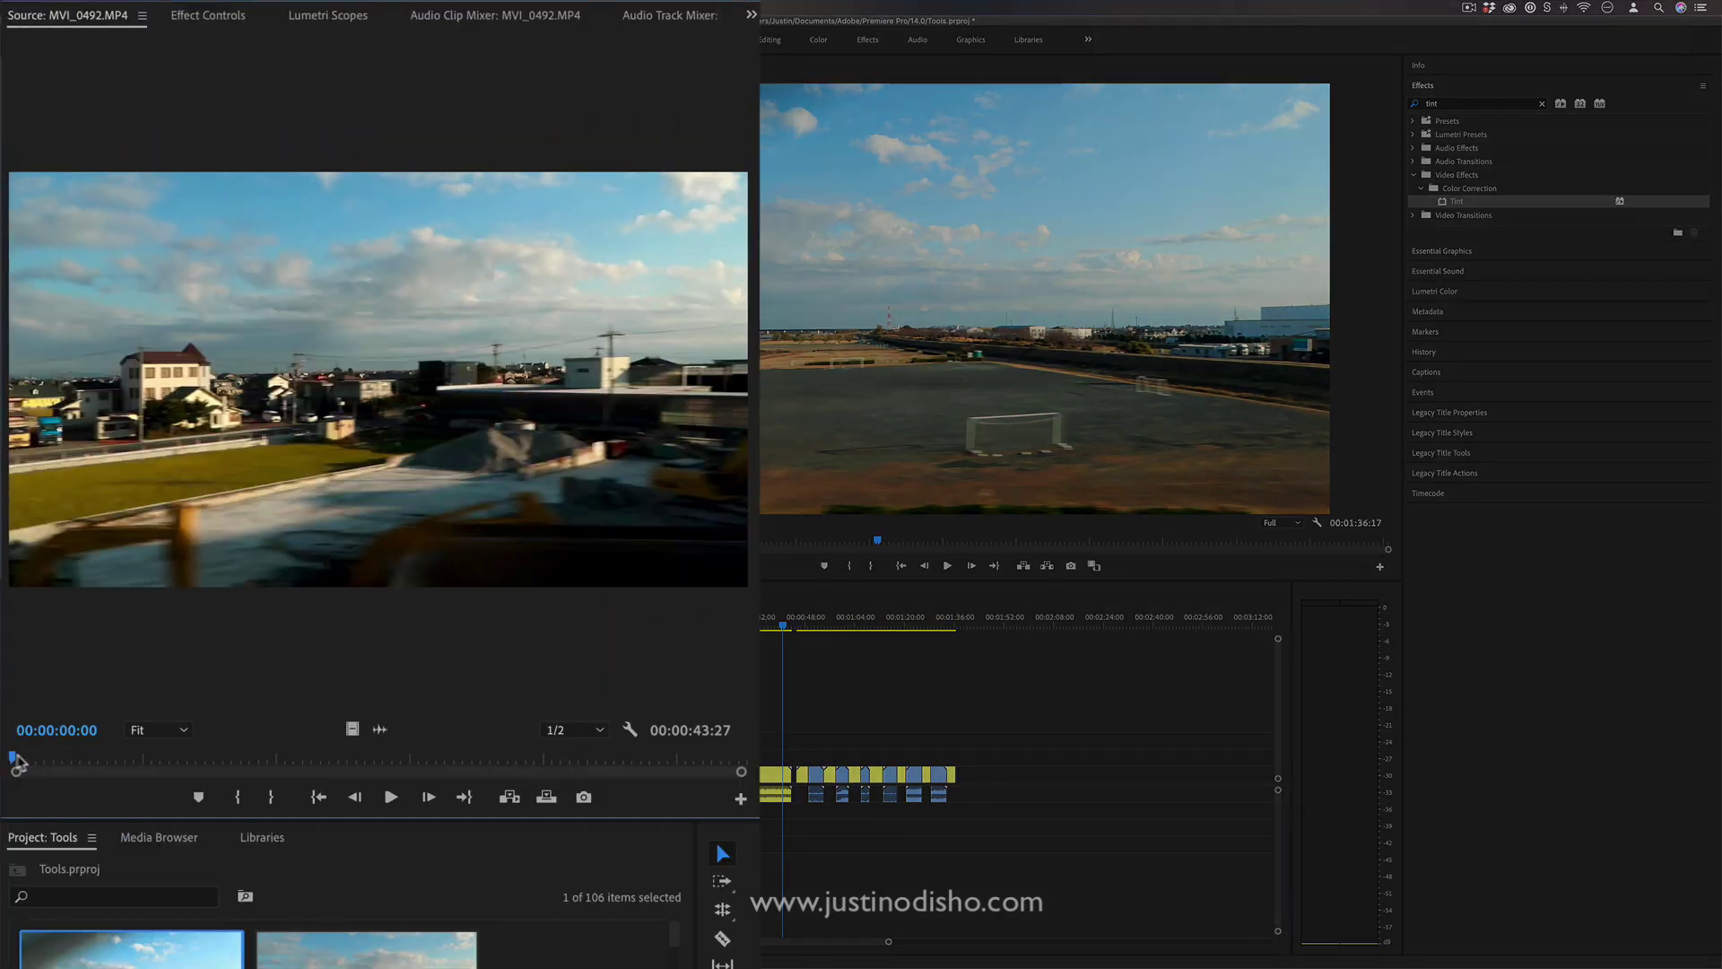
drag(18, 540, 165, 542)
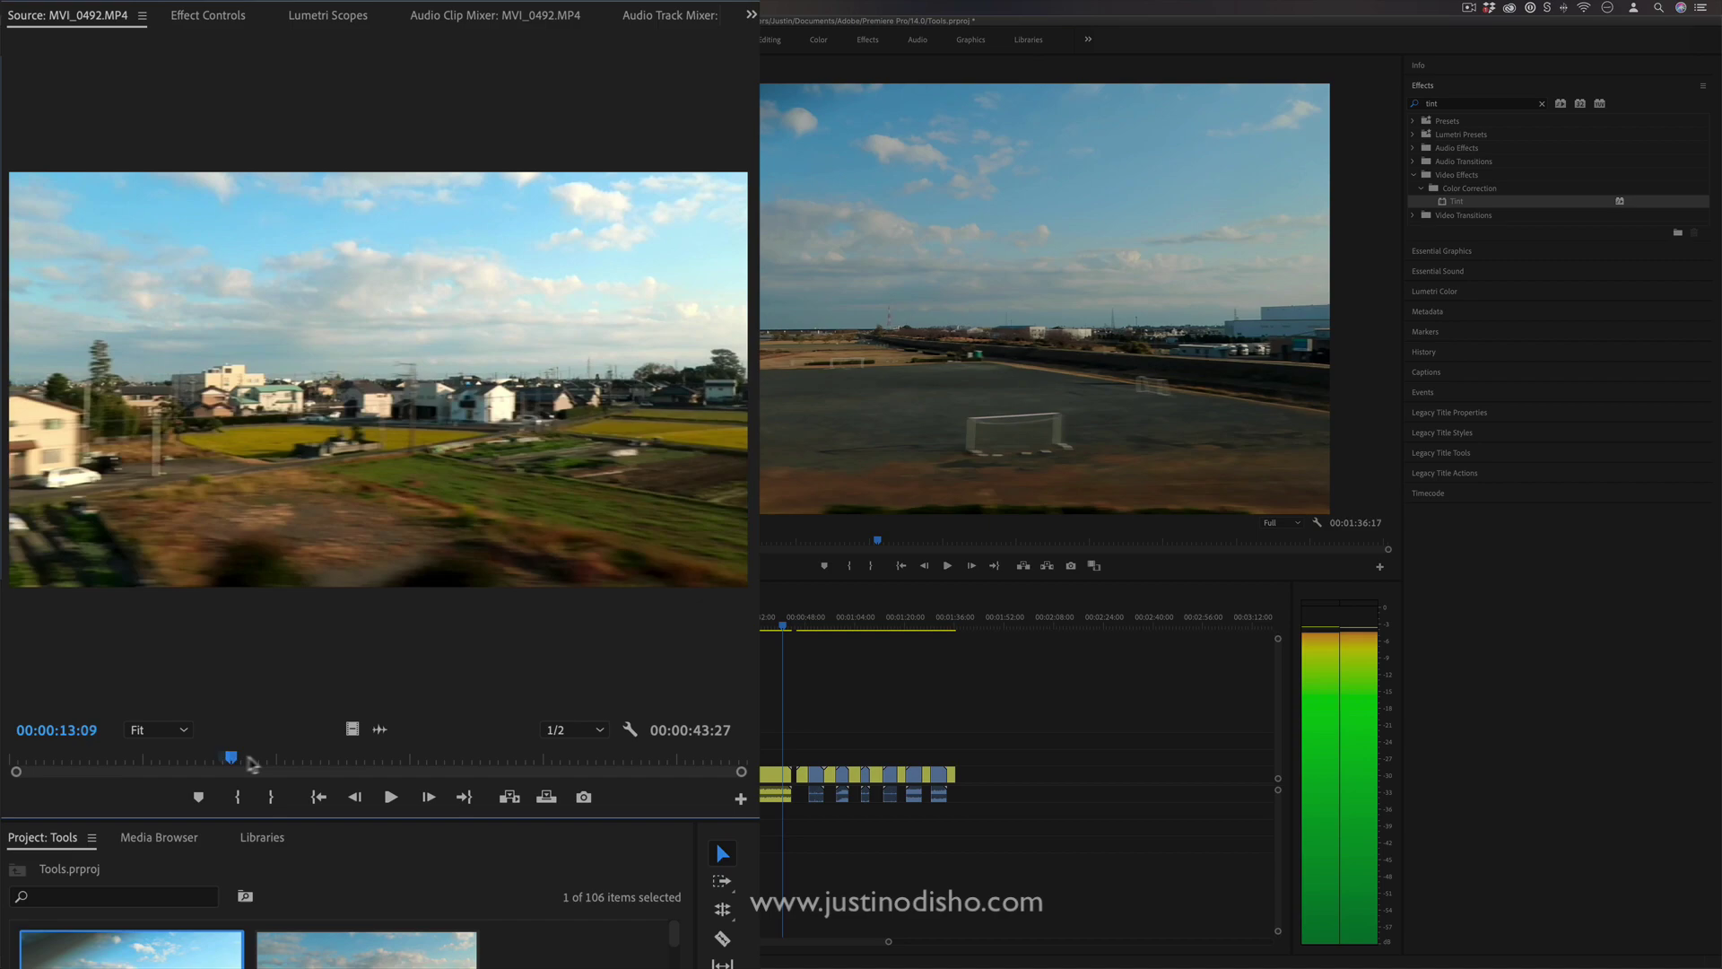
drag(250, 763, 480, 762)
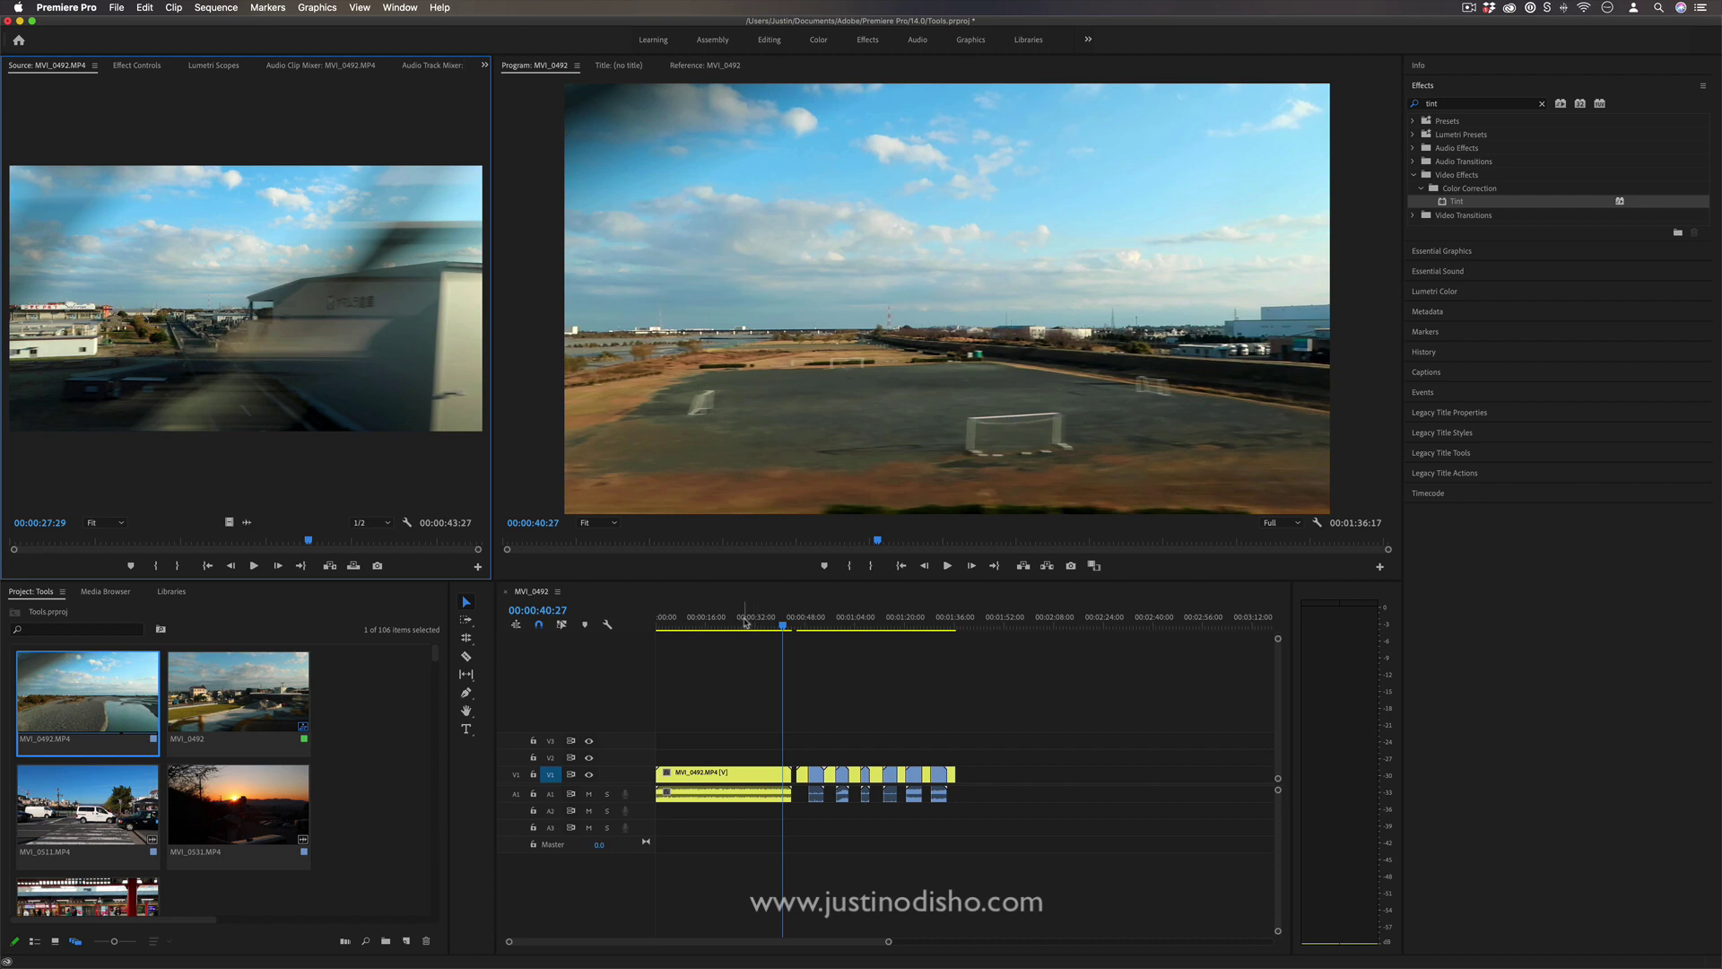
drag(740, 627, 702, 627)
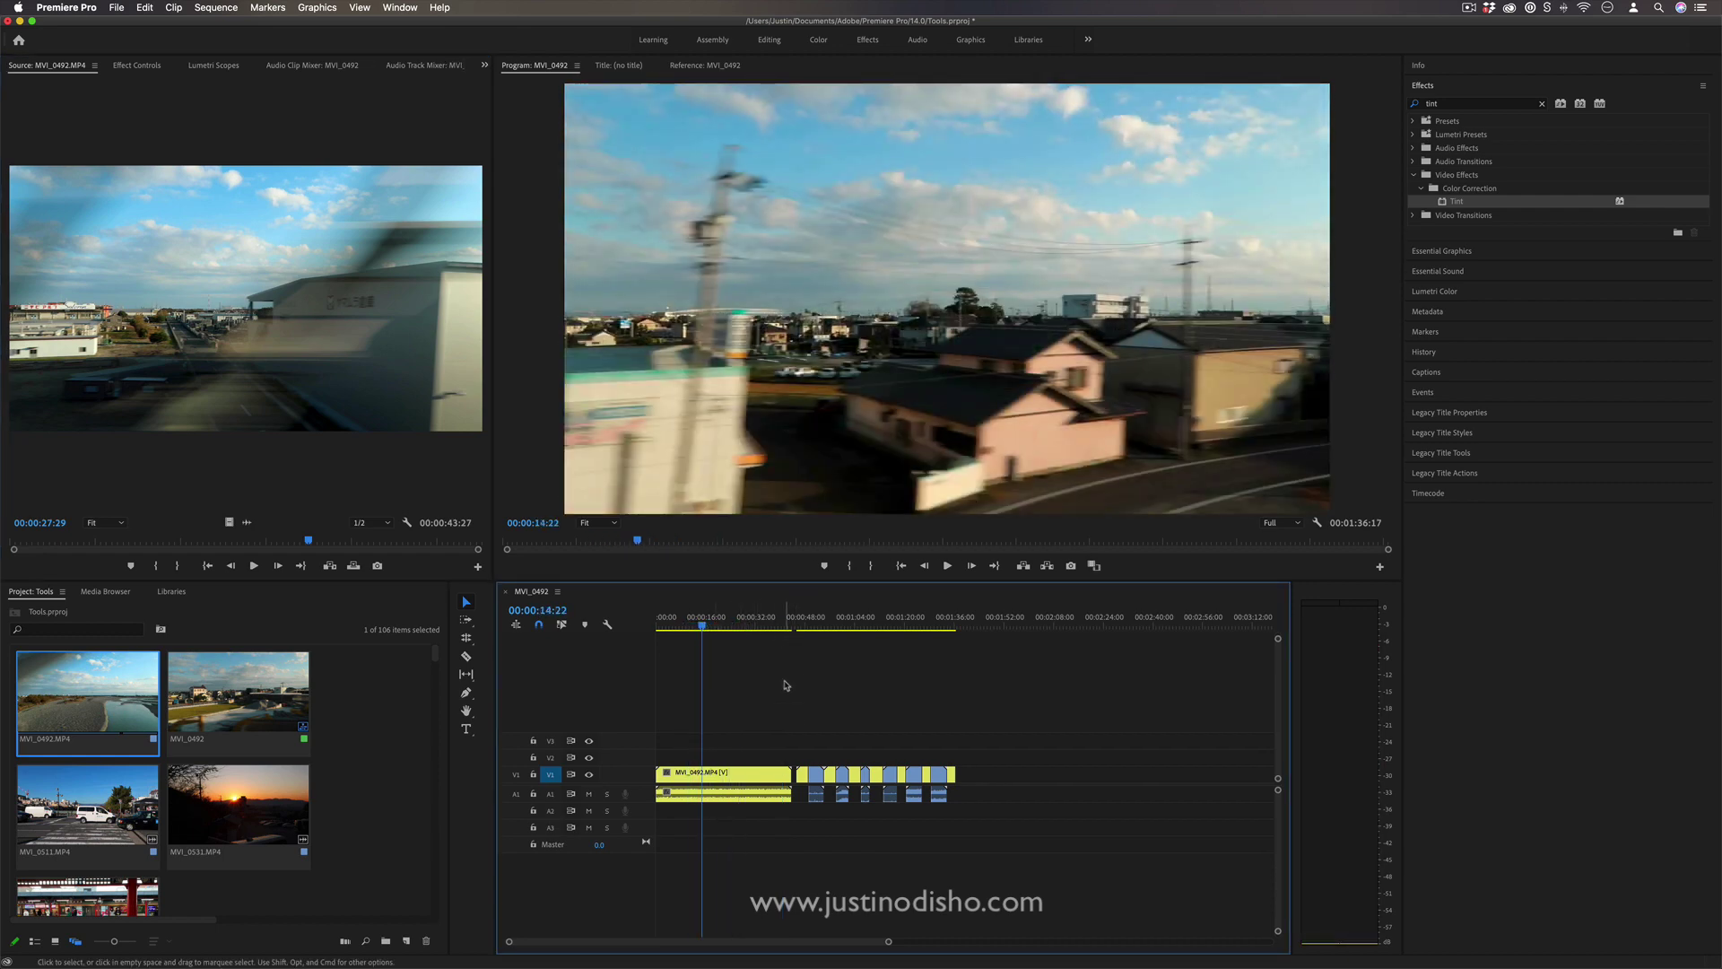
drag(800, 623, 808, 626)
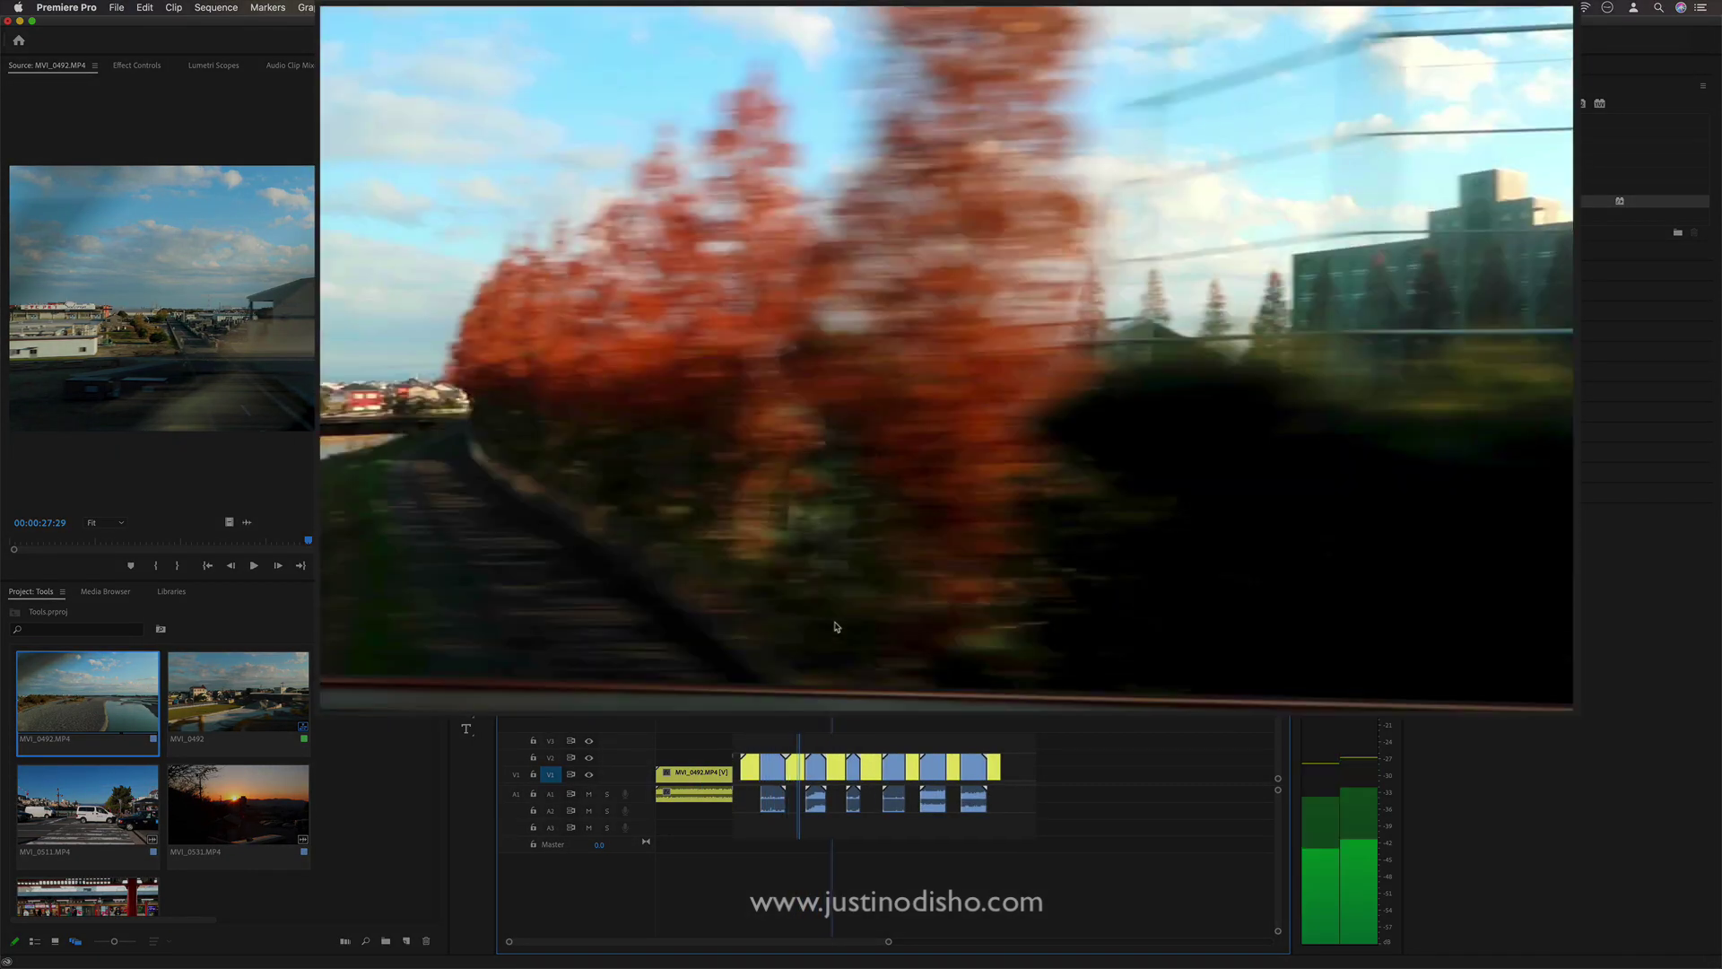
drag(836, 626, 903, 628)
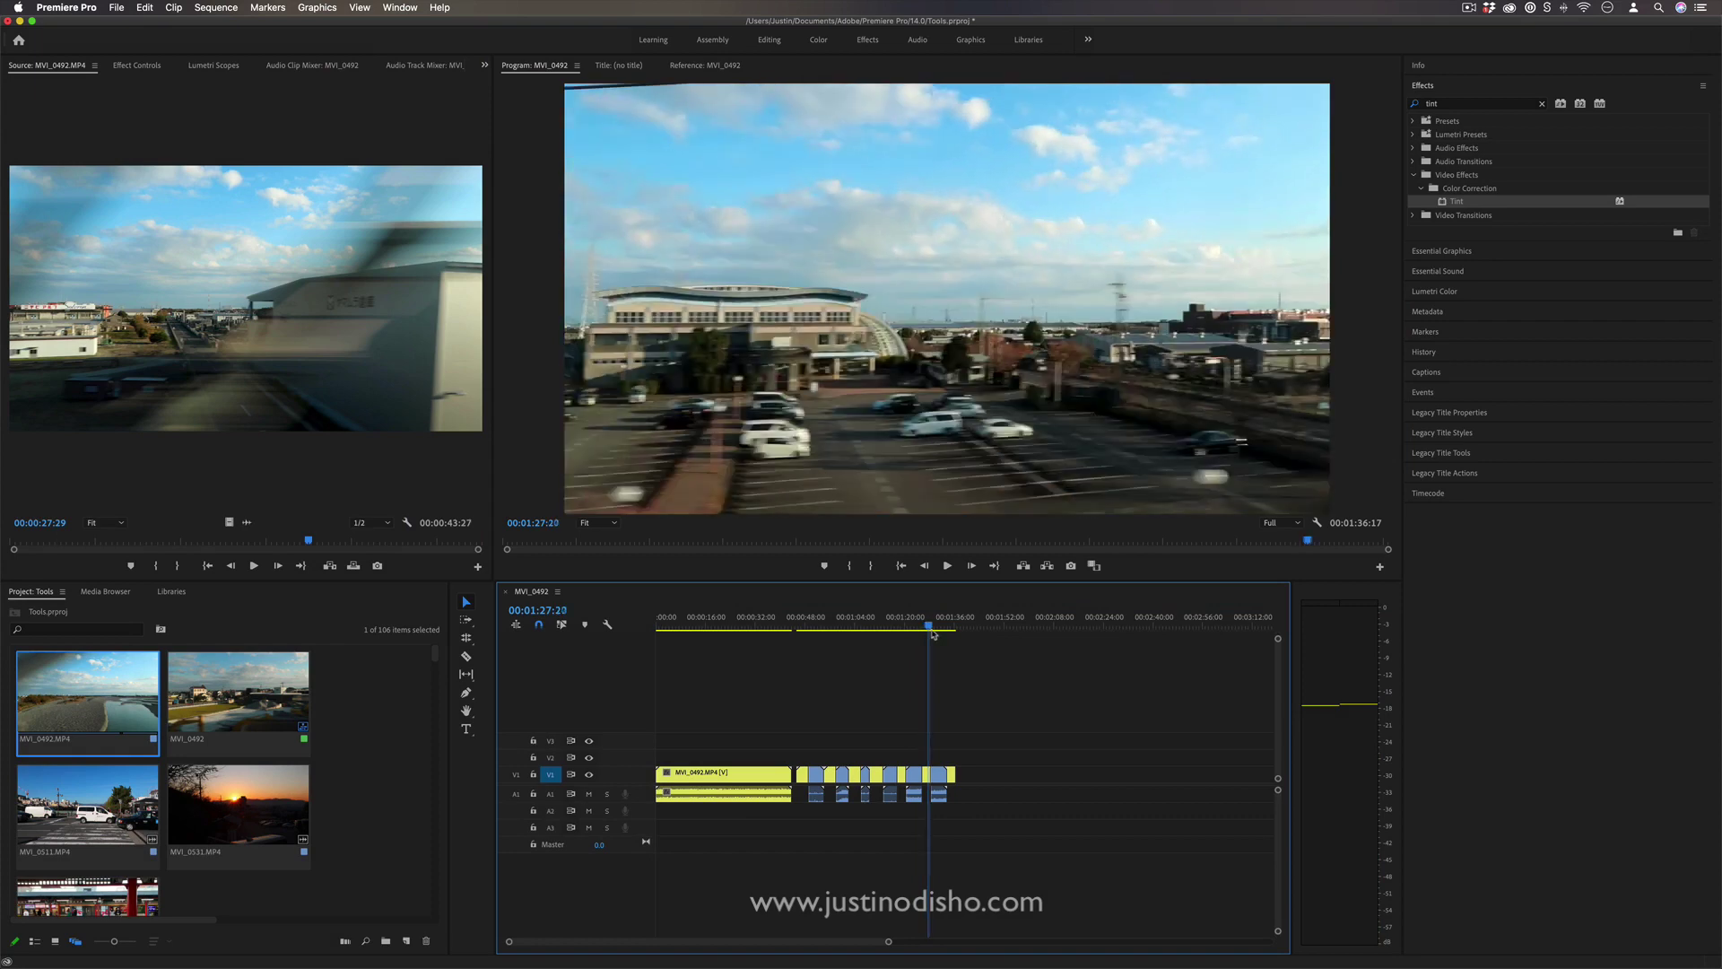
drag(932, 633, 955, 630)
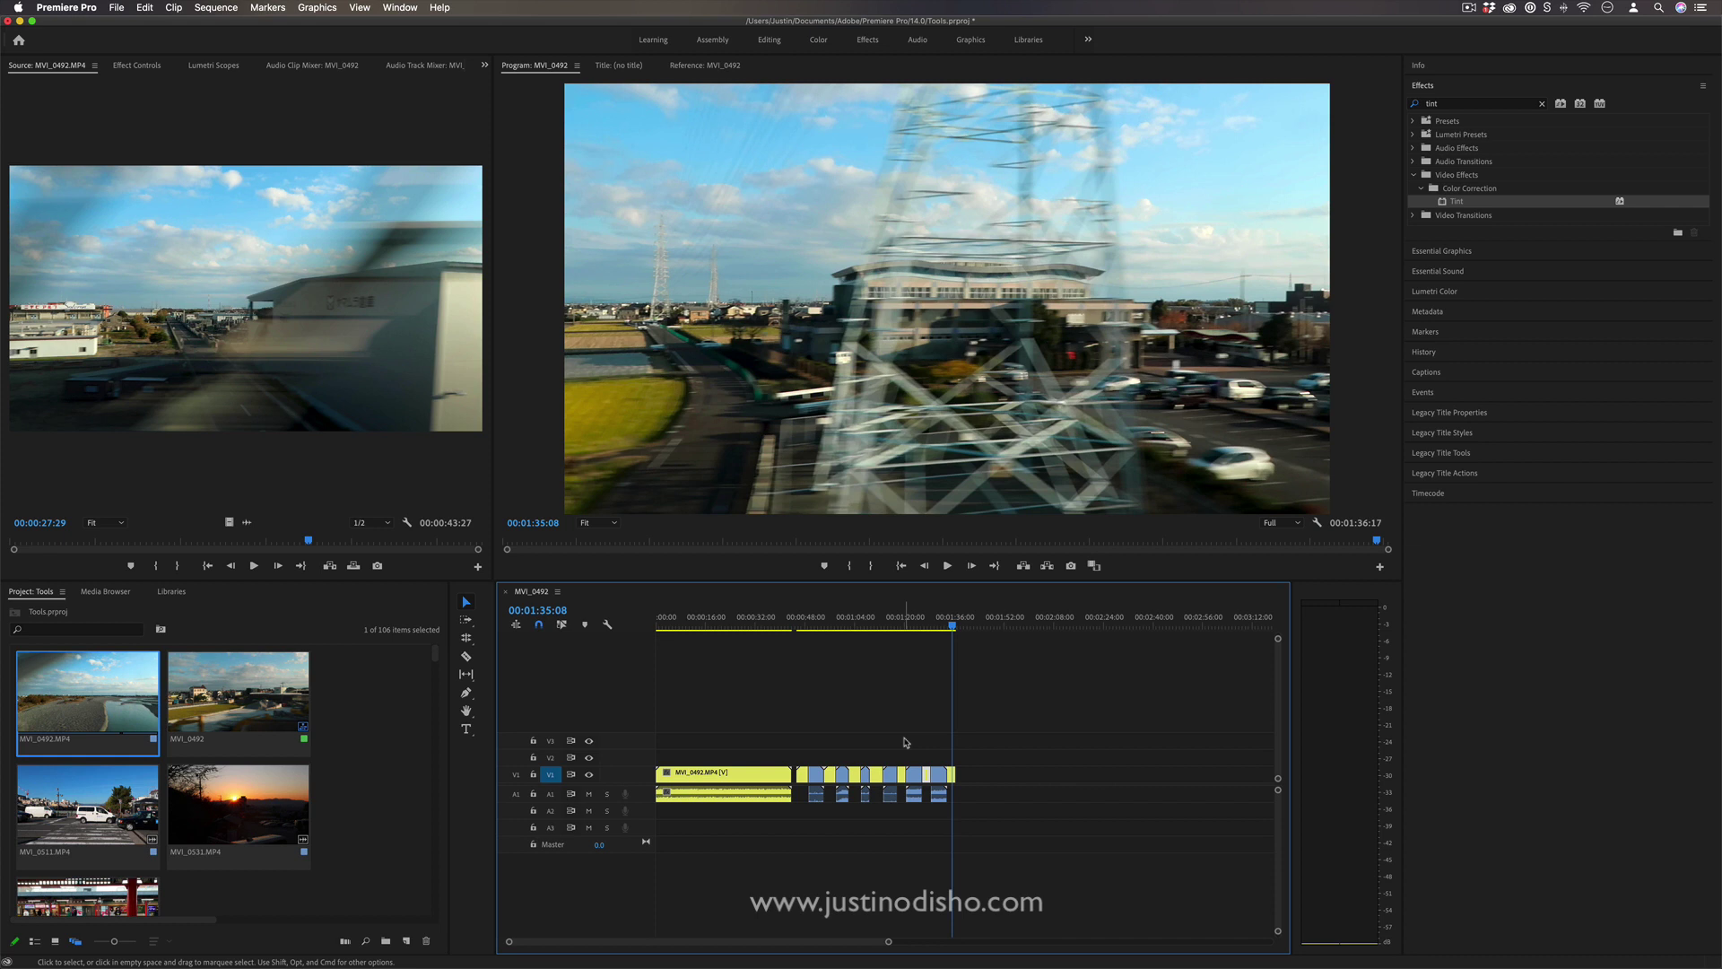
Apply the Tint effect to two instances of the train-window clip in the Timeline
click(857, 625)
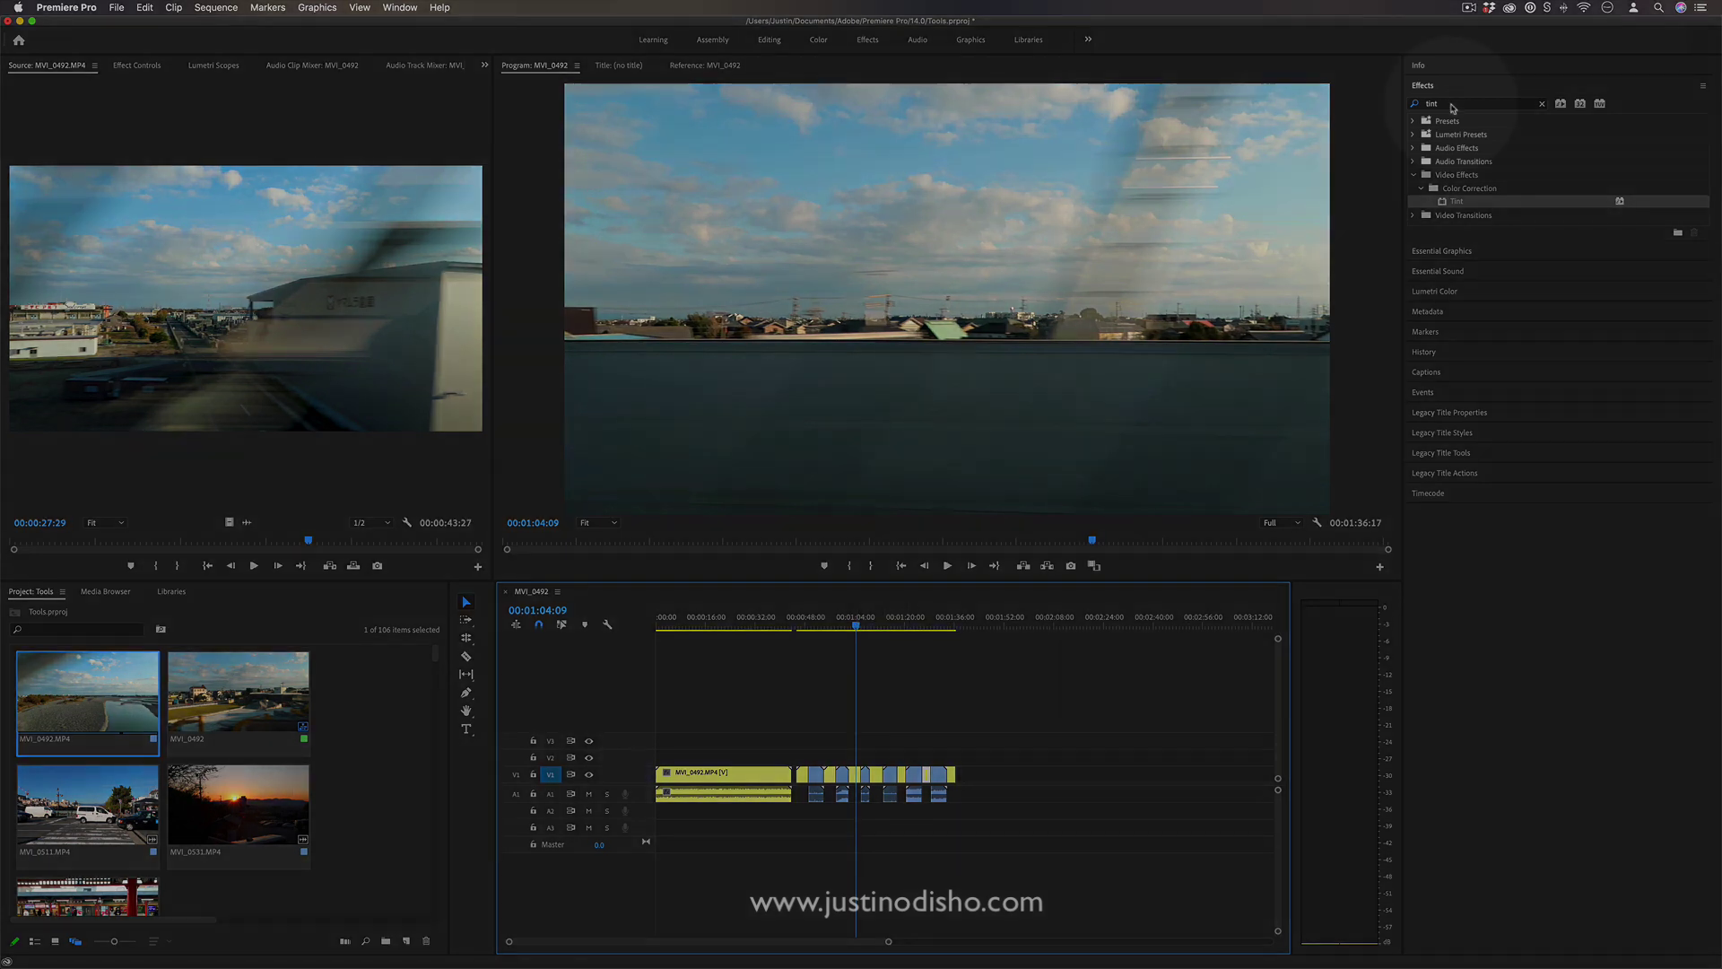
click(1452, 103)
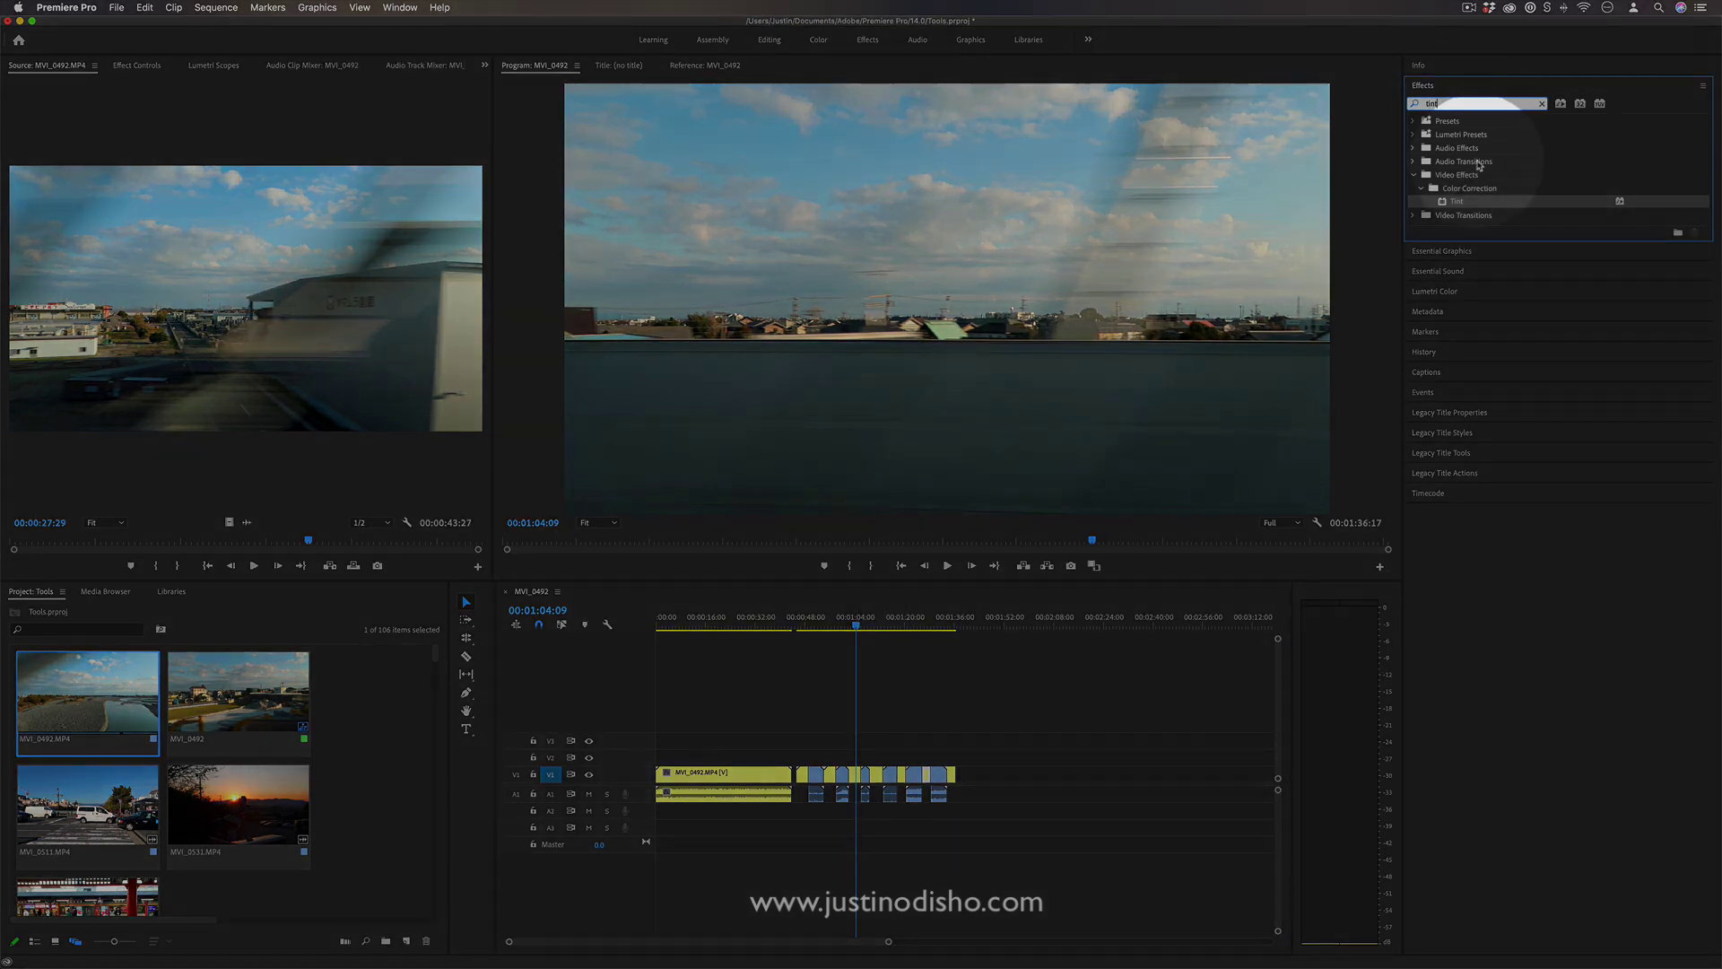
drag(1489, 207, 859, 776)
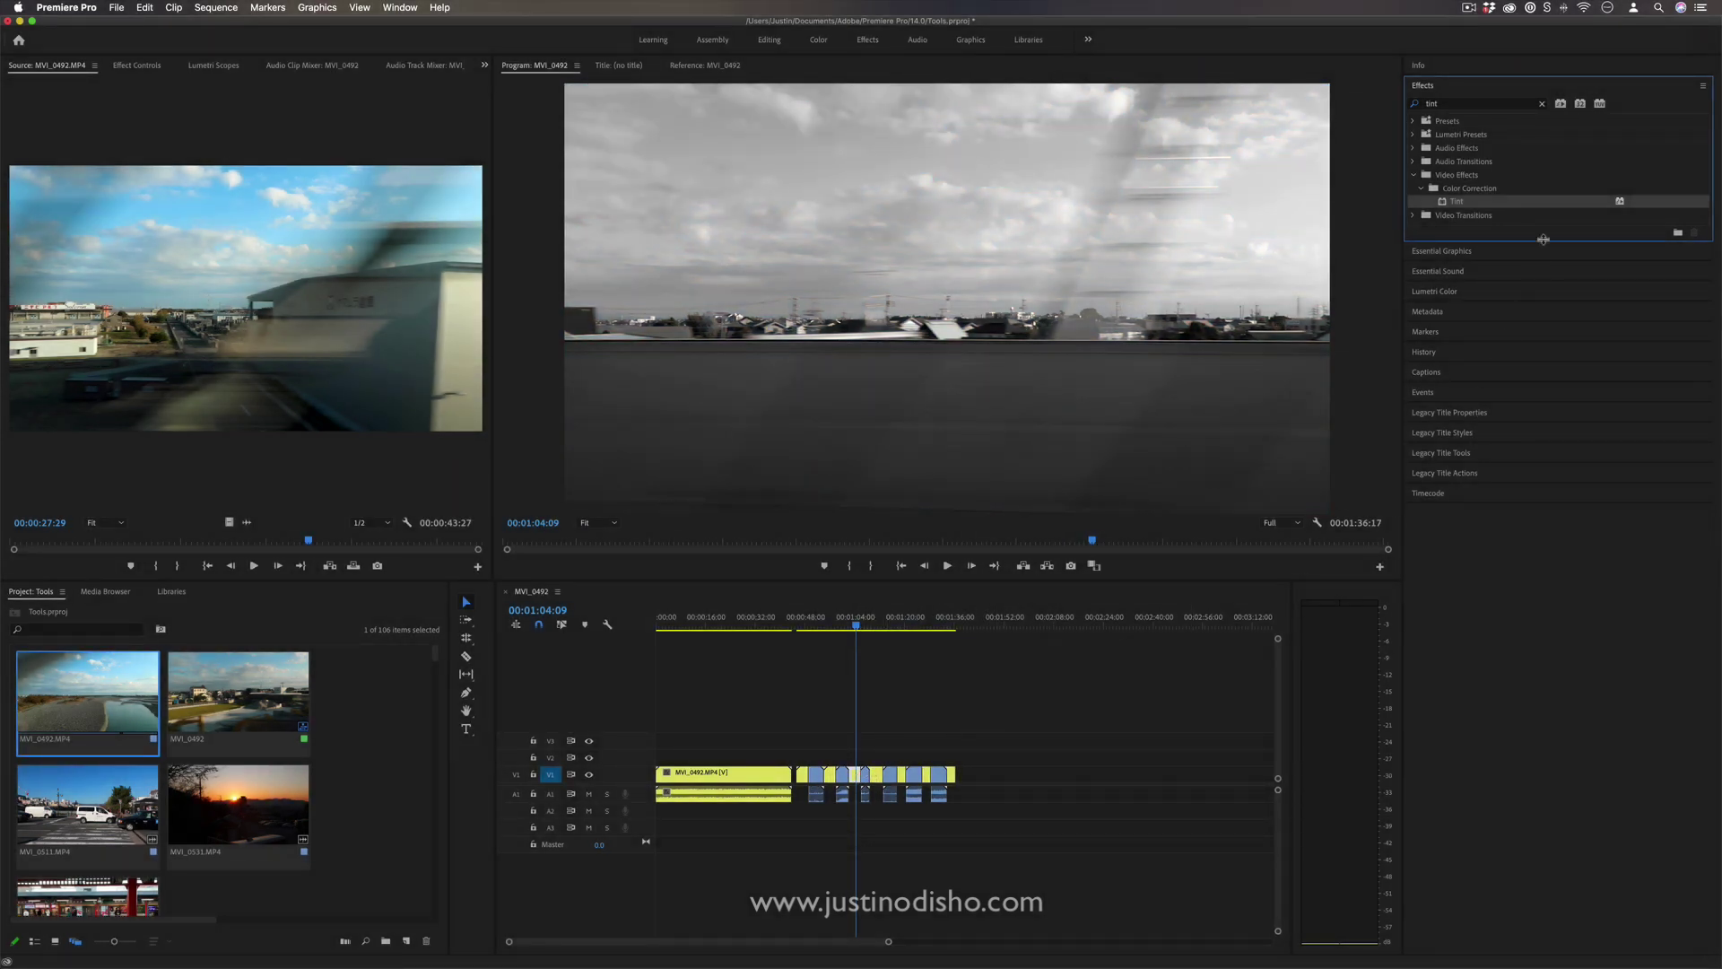
click(857, 626)
drag(858, 626, 902, 626)
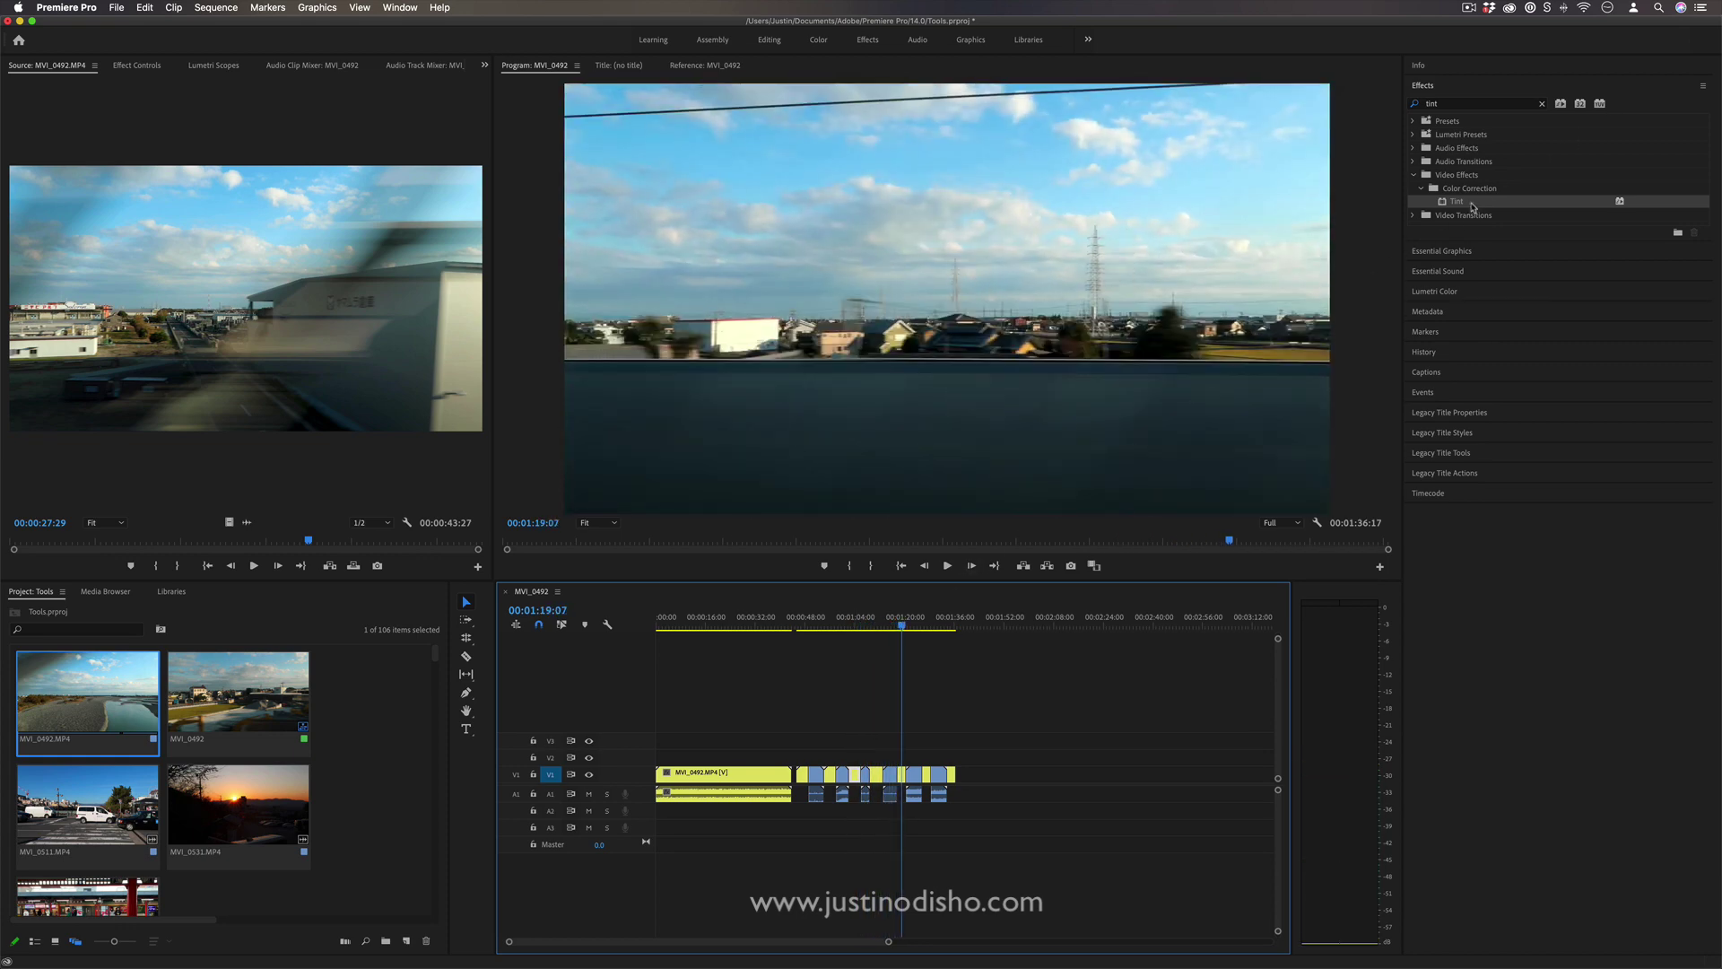
drag(1472, 207, 887, 775)
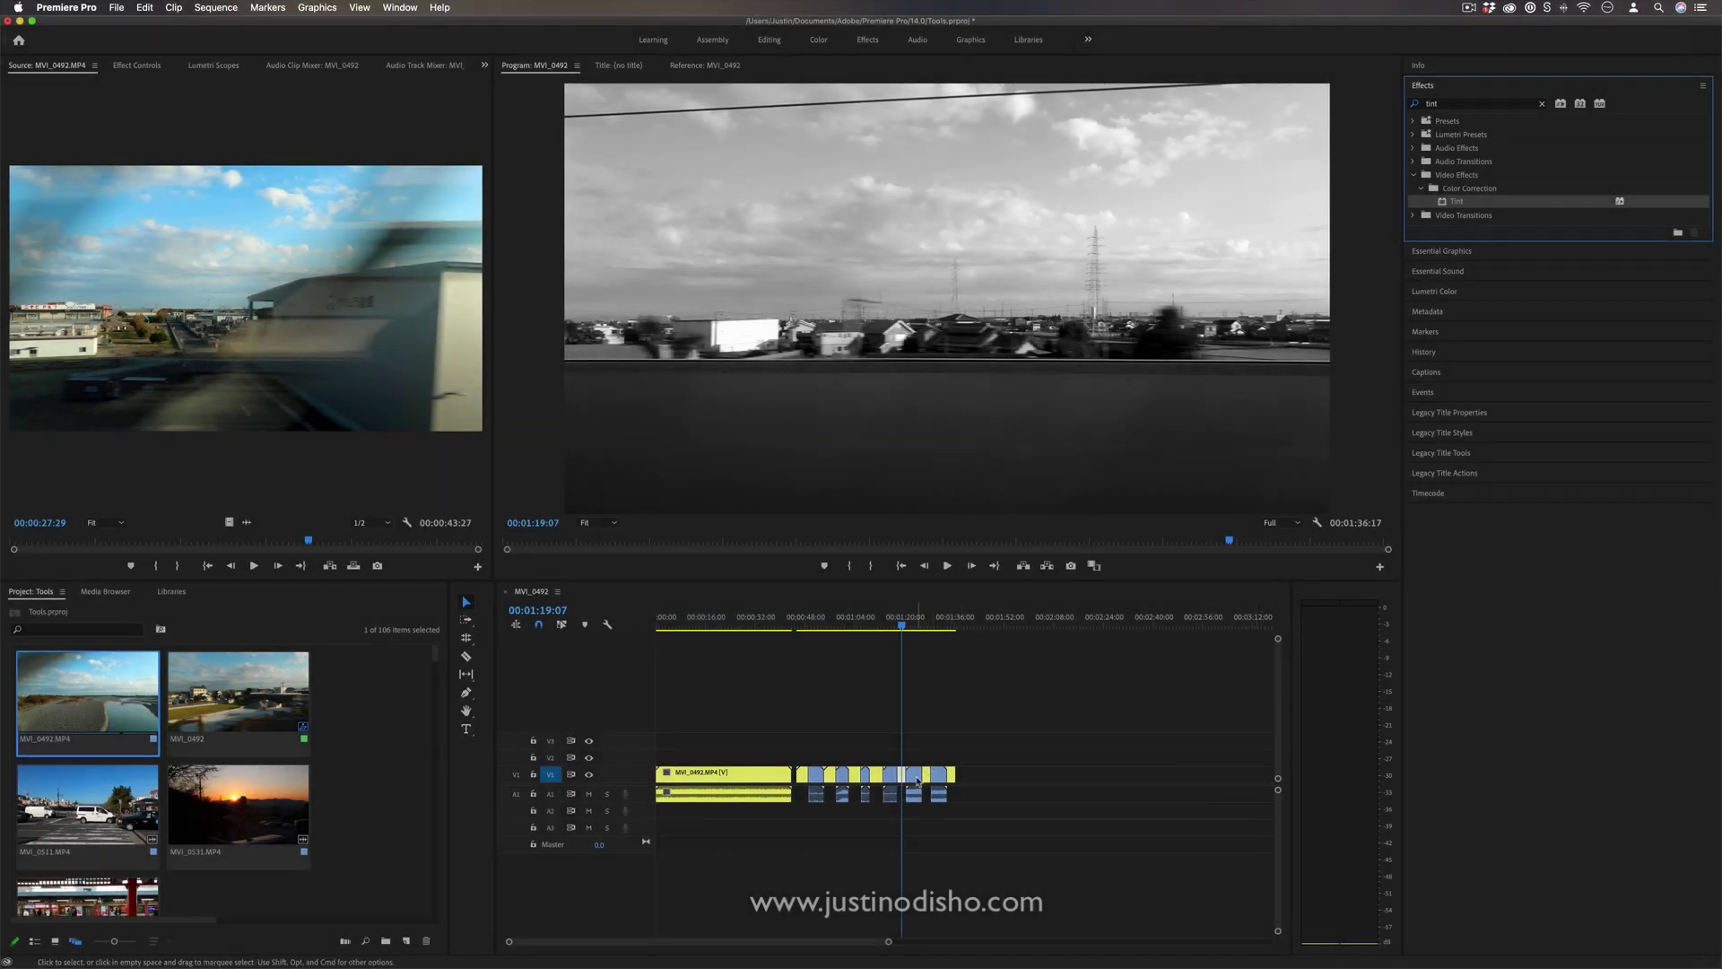
click(916, 780)
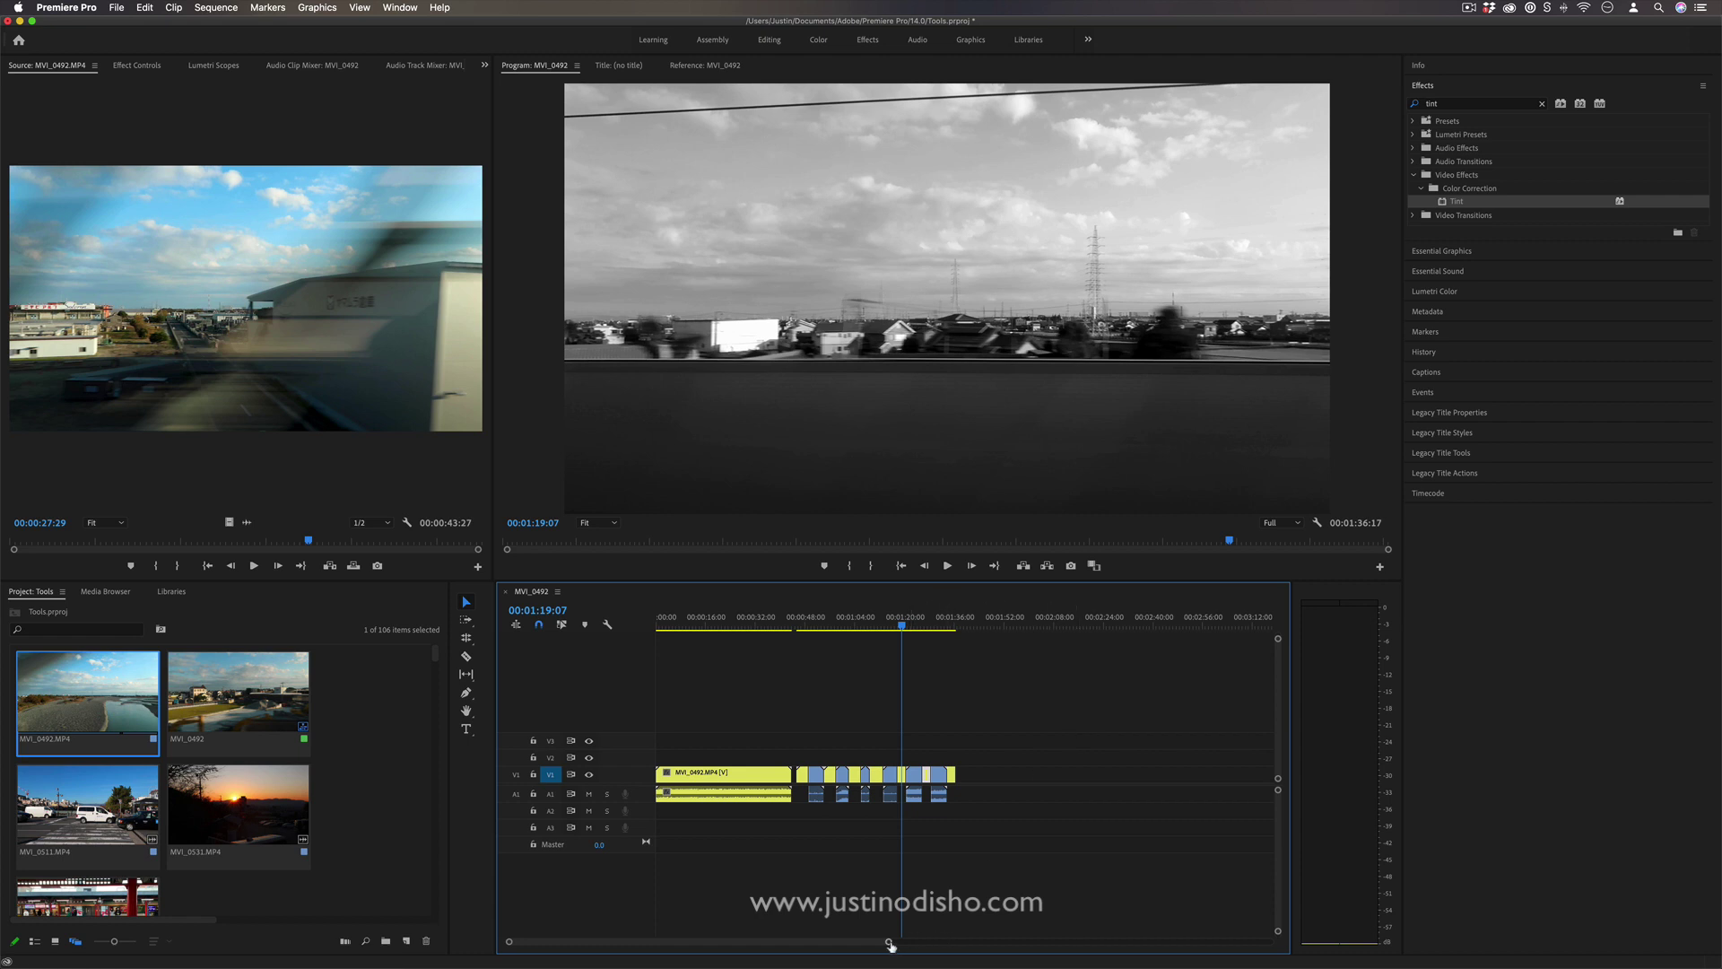
Select a repeated clip at 00:01:11:20, then show the Master MVI_0492.MP4 effect settings
drag(888, 941, 797, 942)
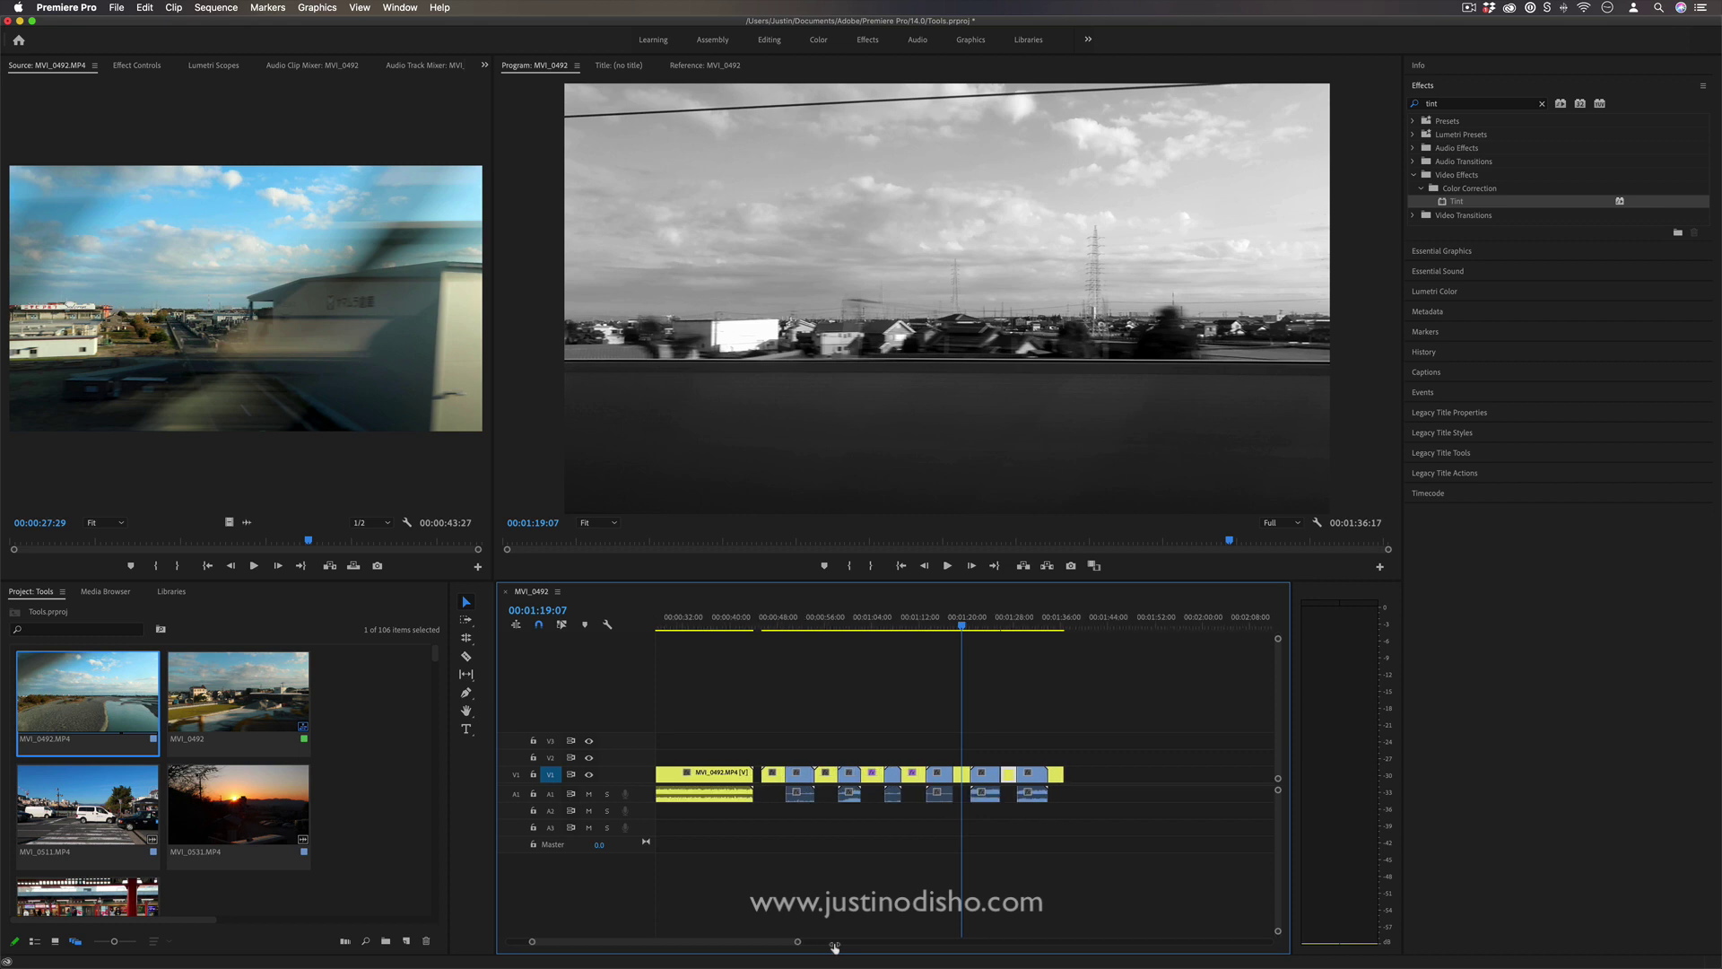
click(915, 779)
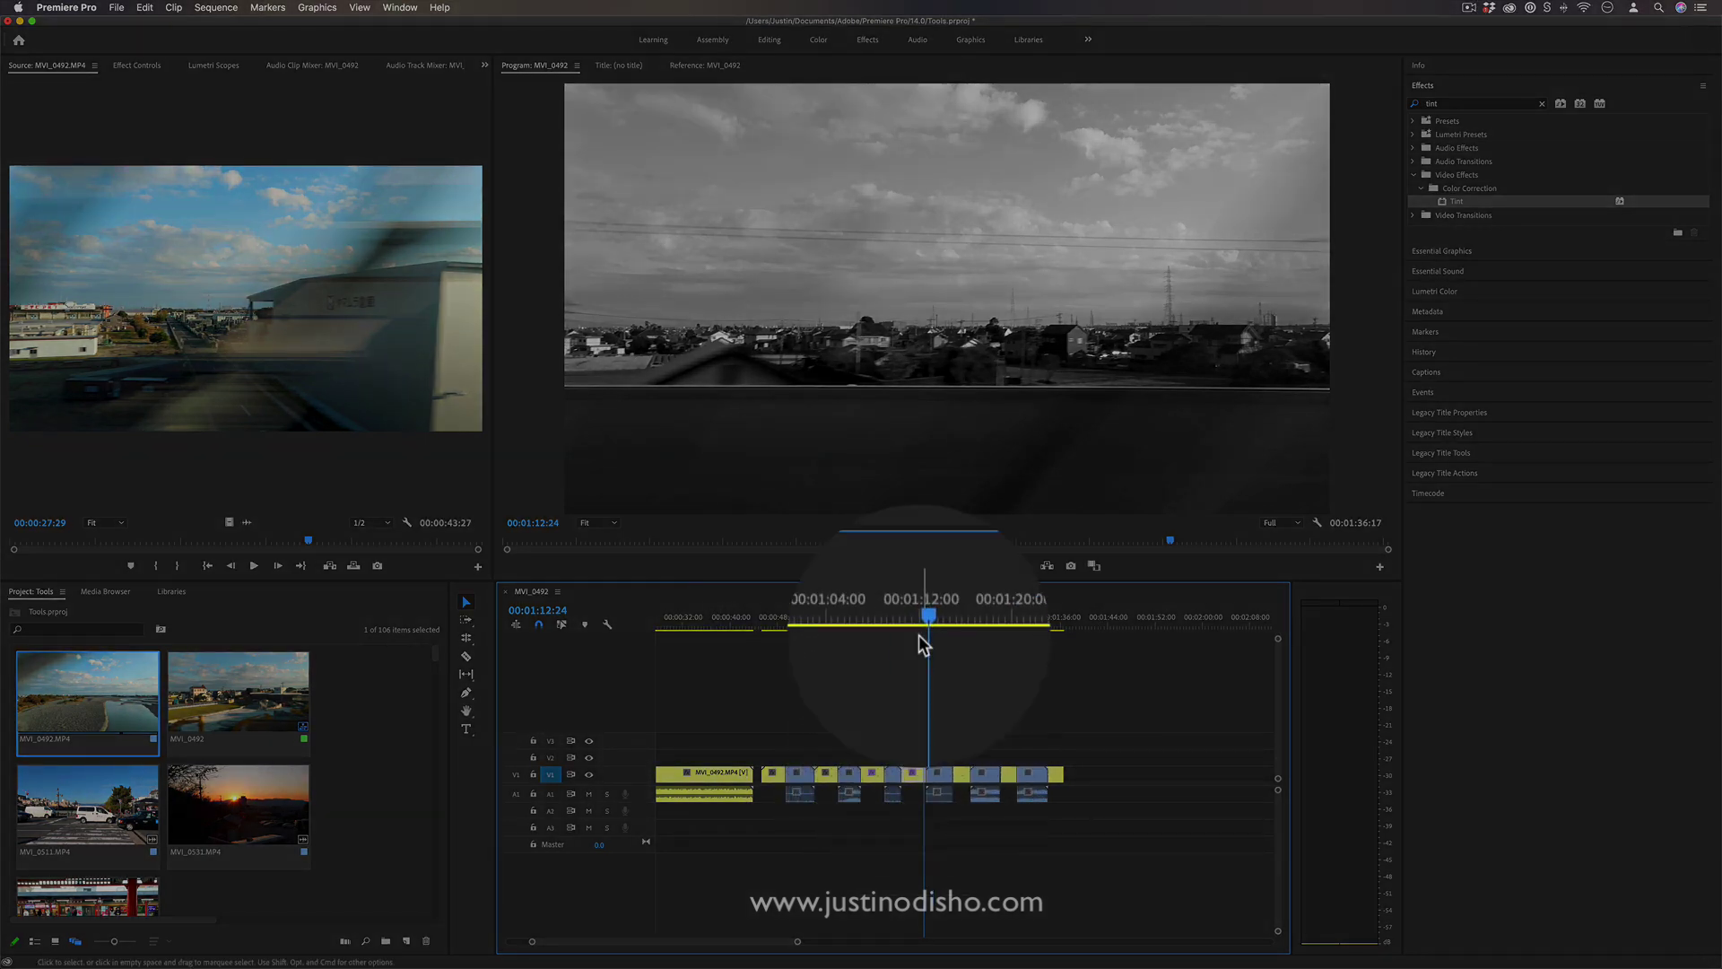
click(917, 624)
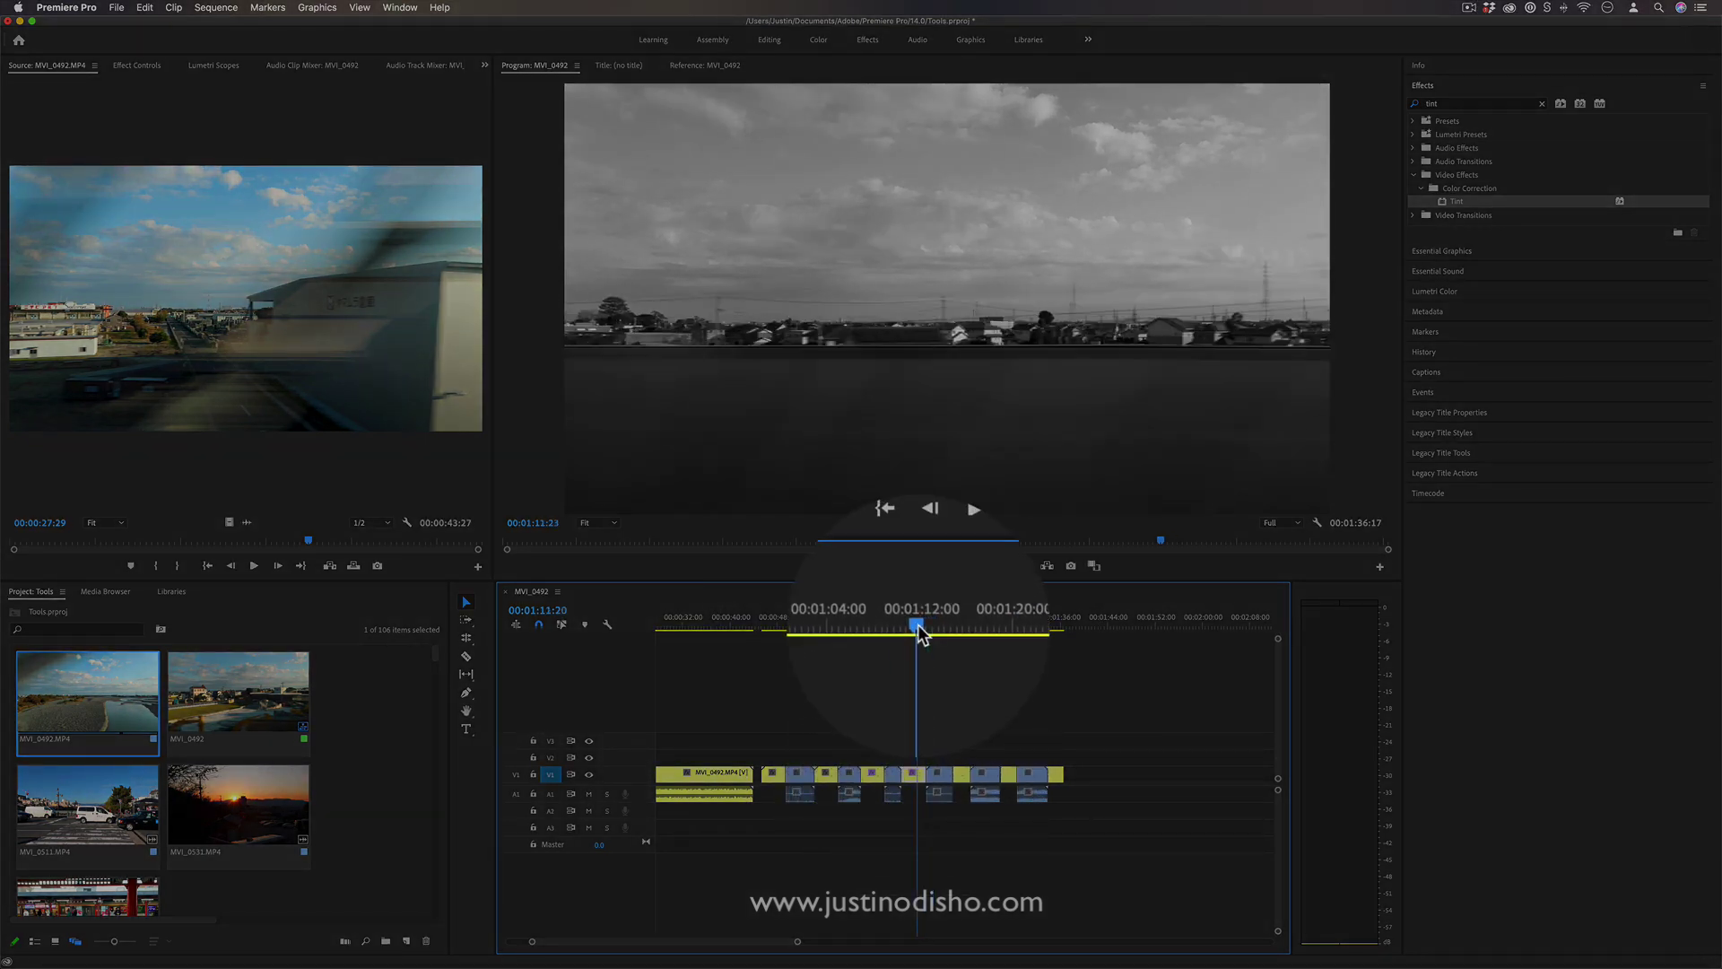
click(140, 68)
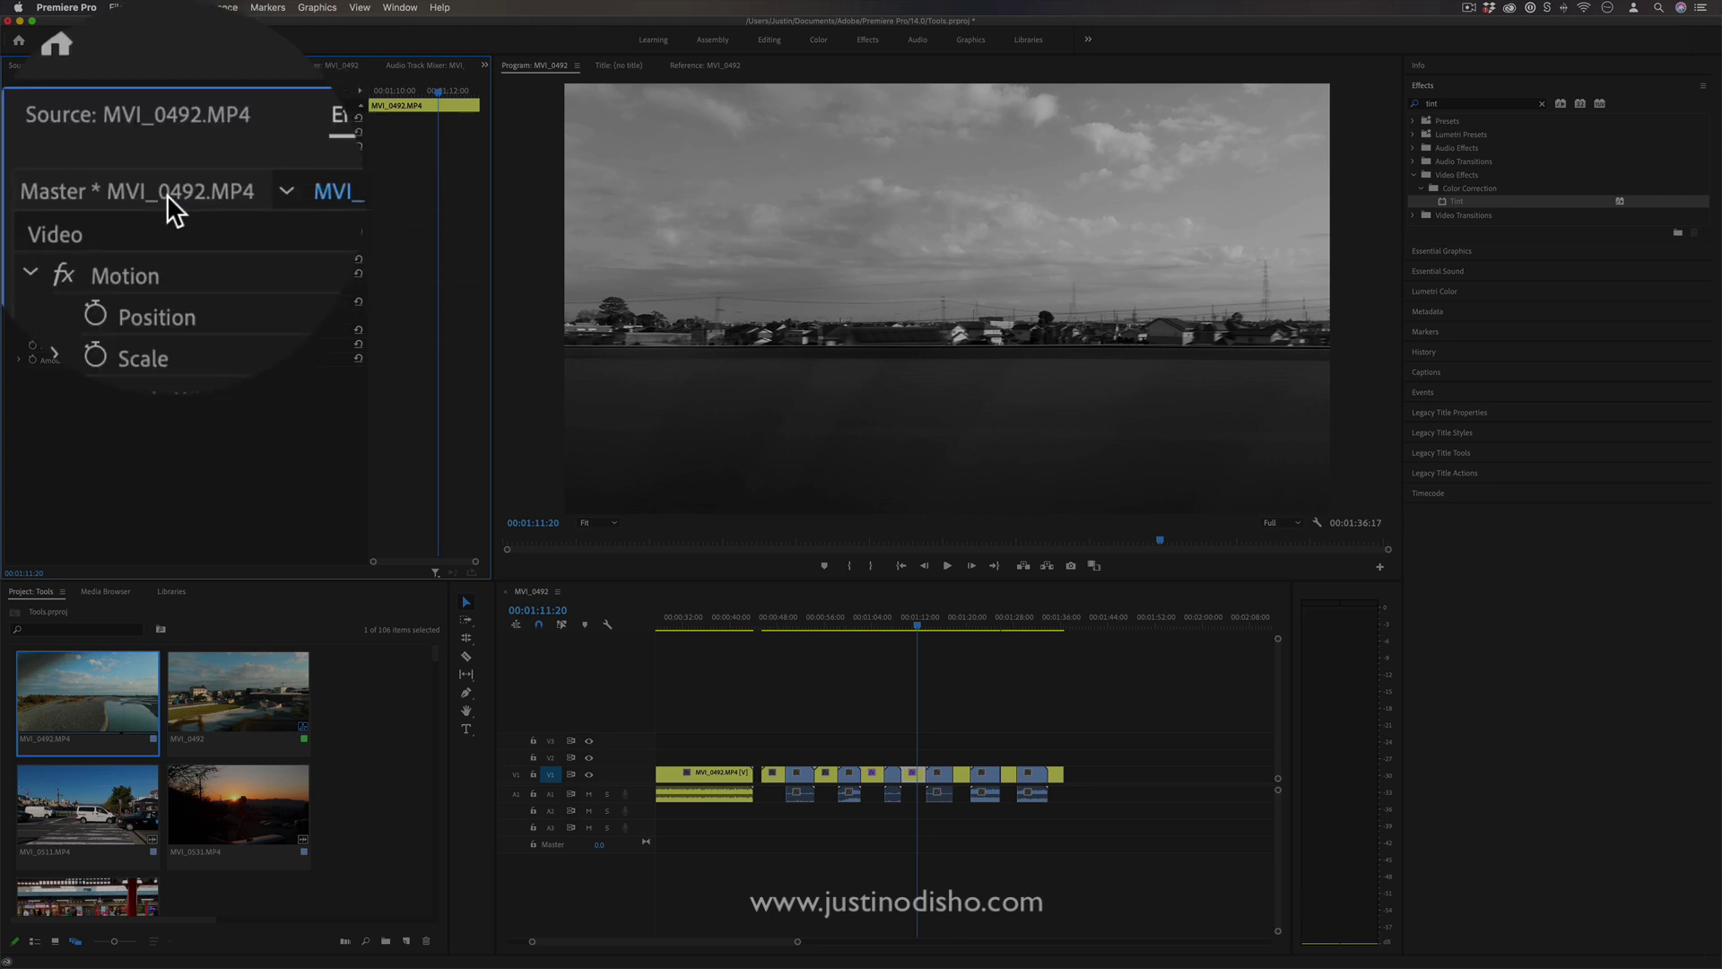
click(105, 194)
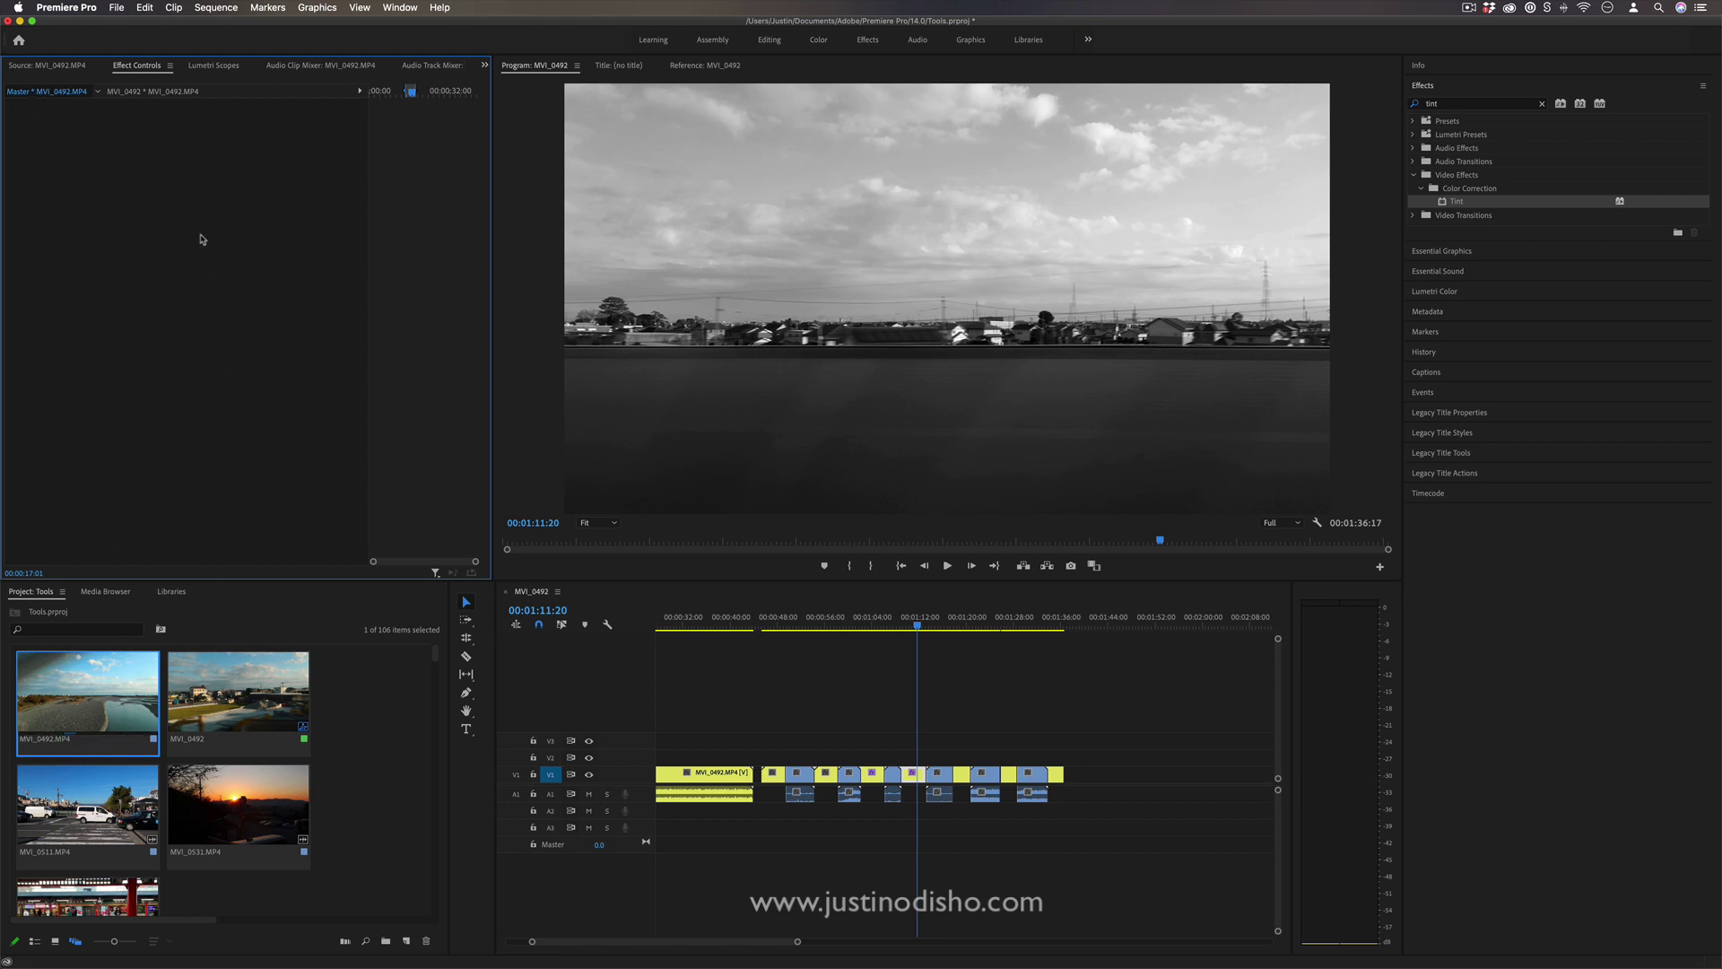
Add Tint to the MVI_0492.MP4 master clip, adjust Amount to Tint, and preview the instances
drag(1455, 201, 72, 133)
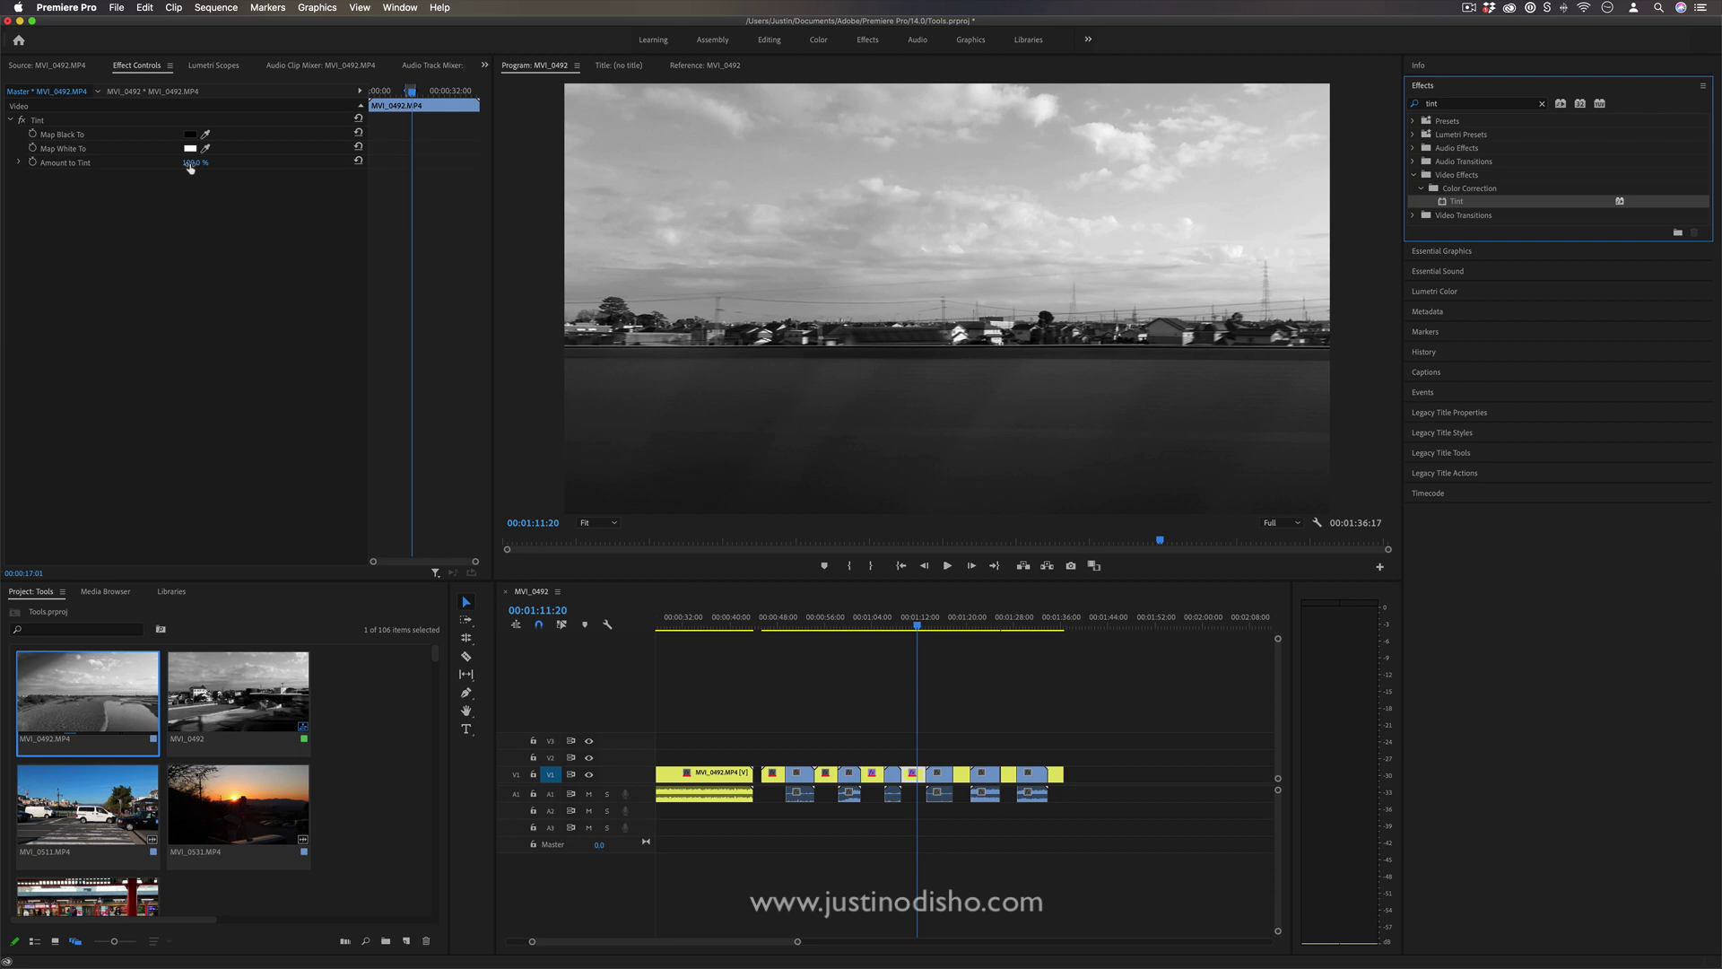
drag(205, 166, 188, 167)
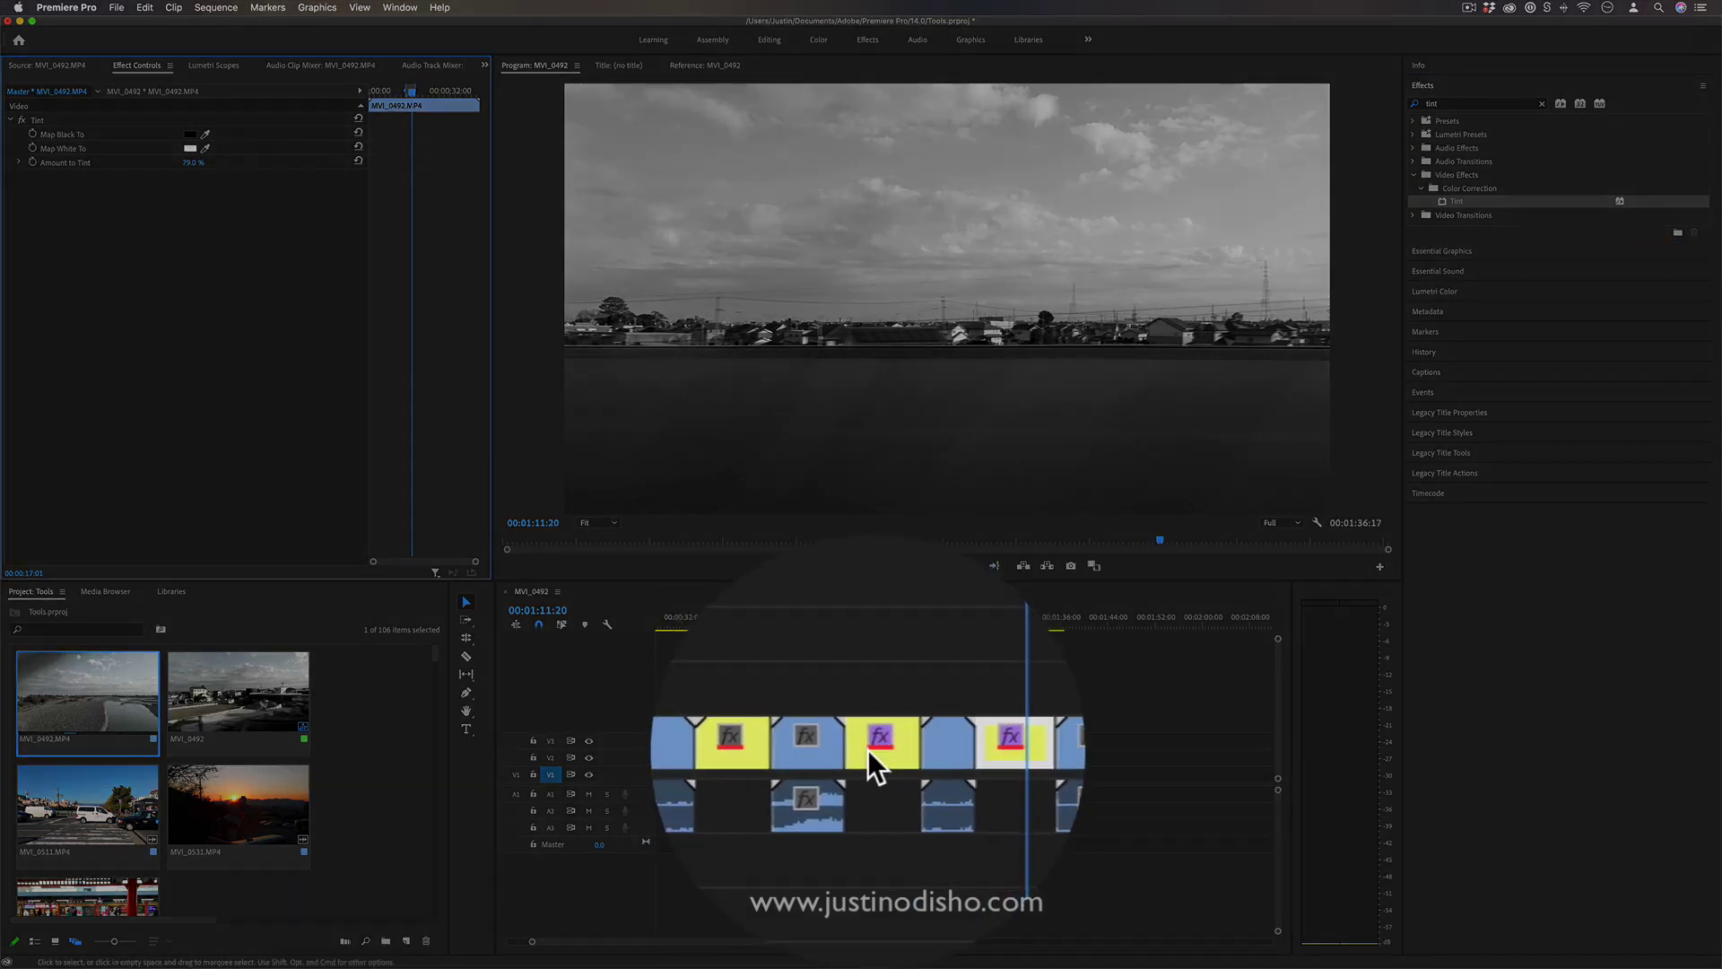
click(1036, 786)
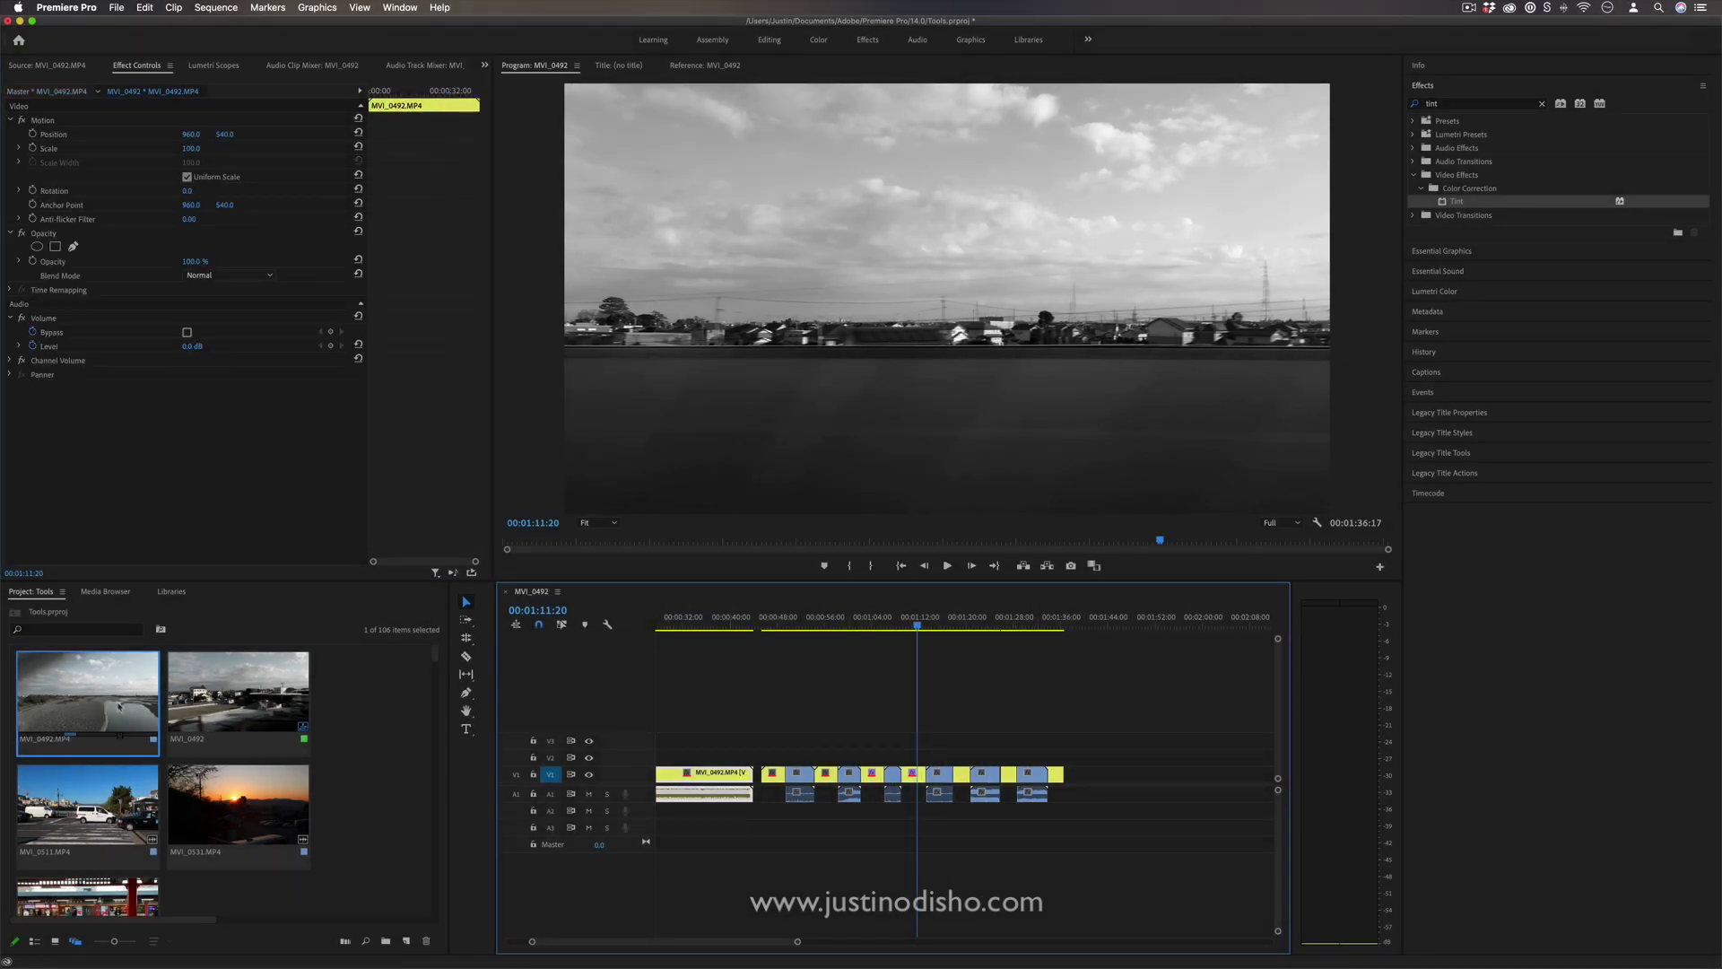
click(90, 718)
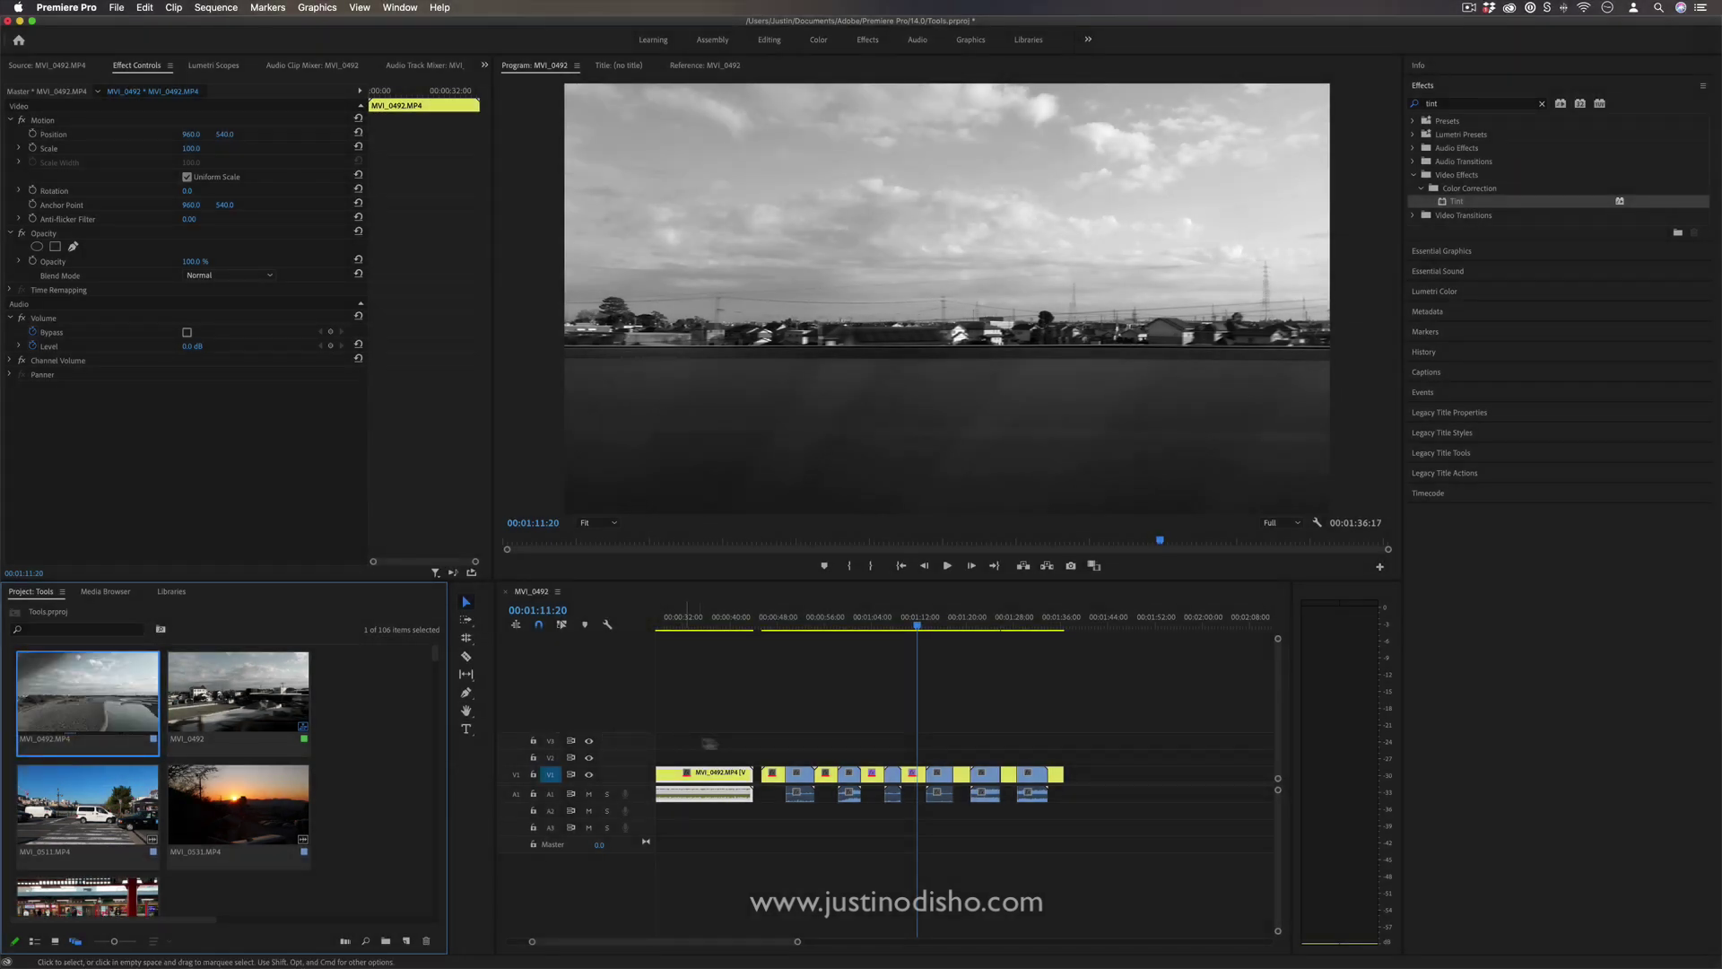
click(773, 625)
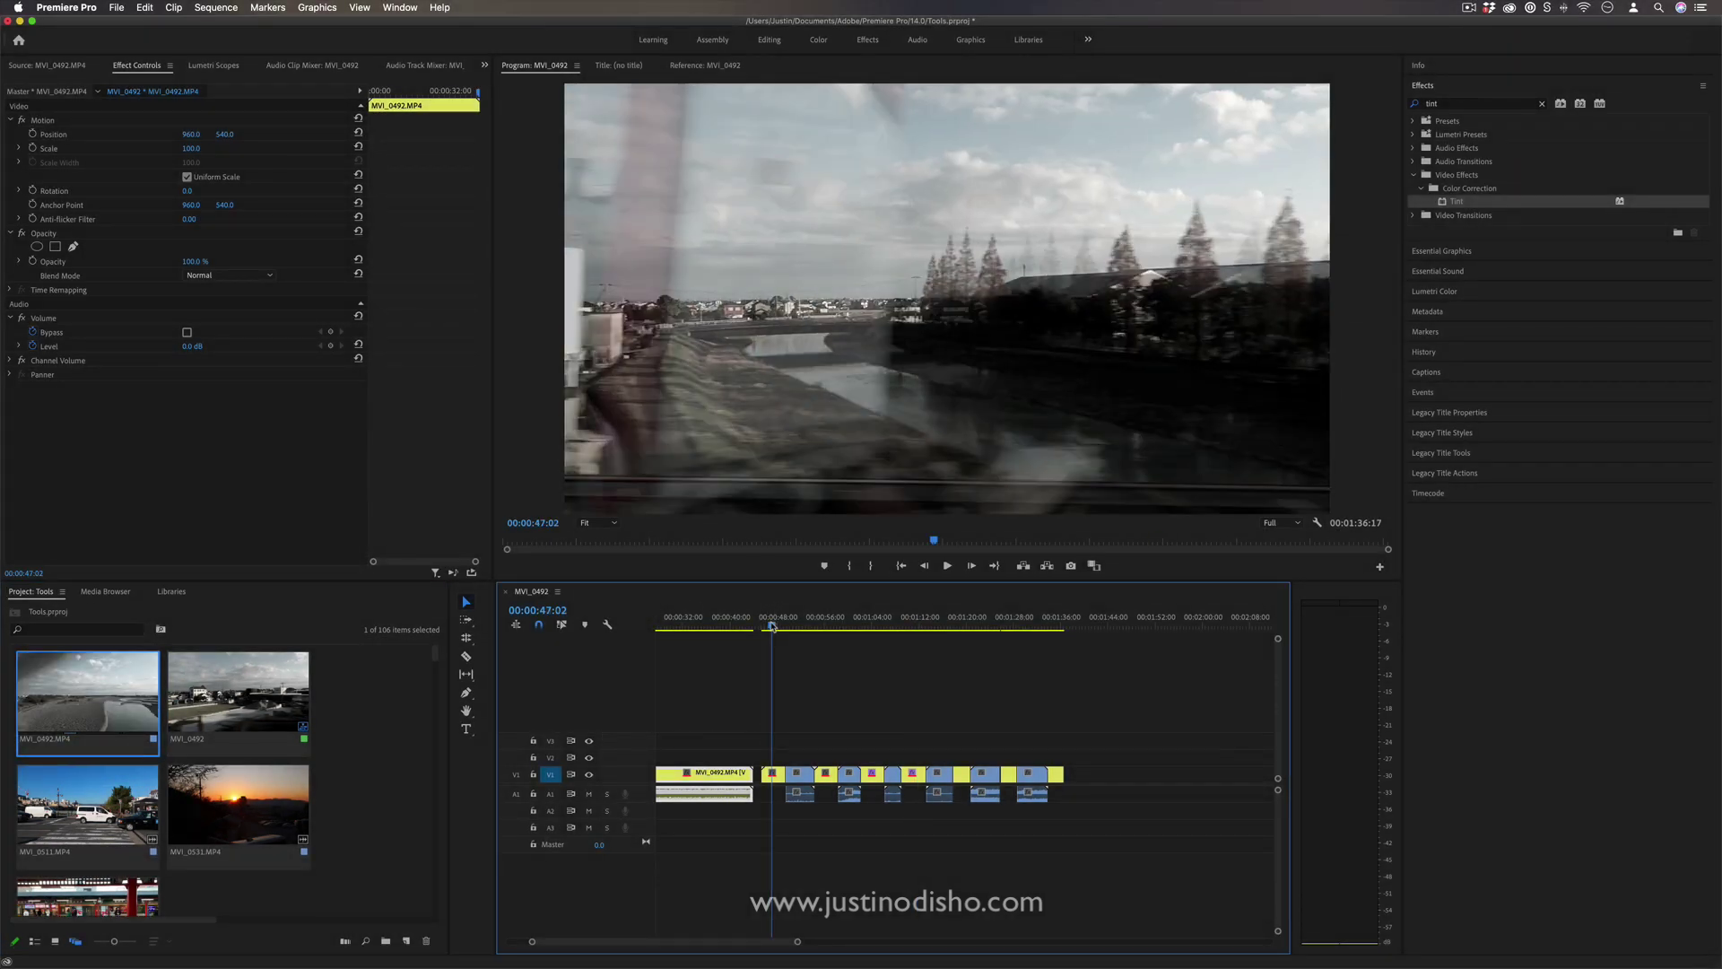
click(59, 91)
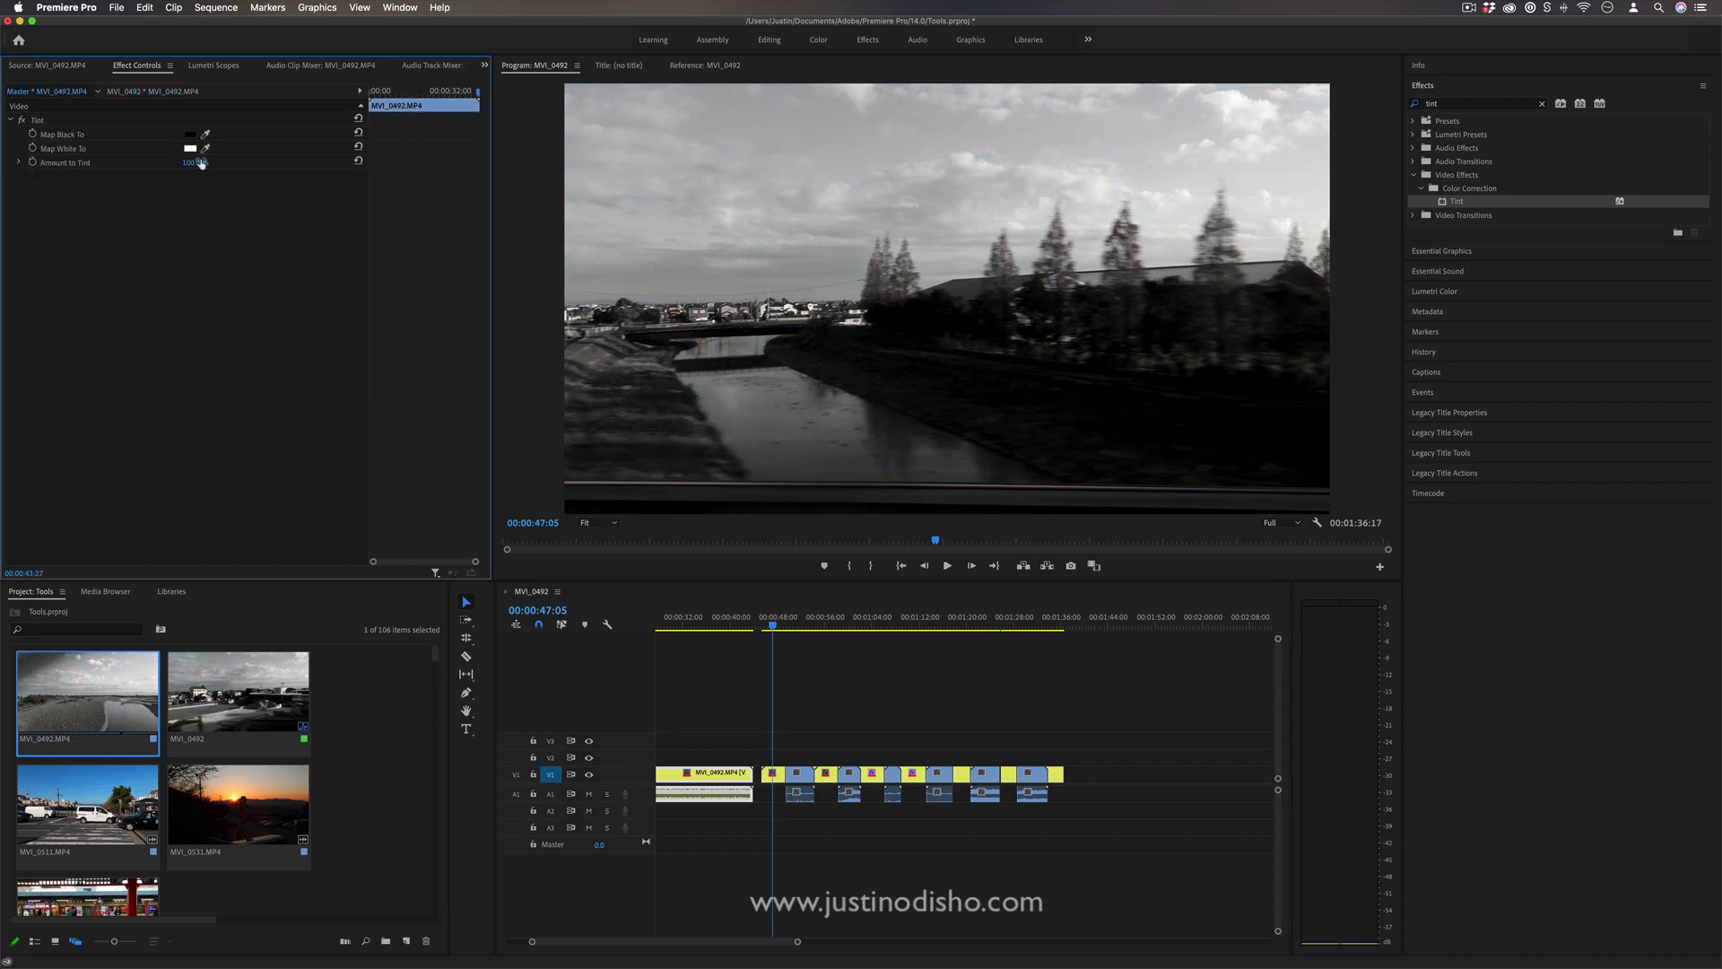
drag(769, 633, 1058, 647)
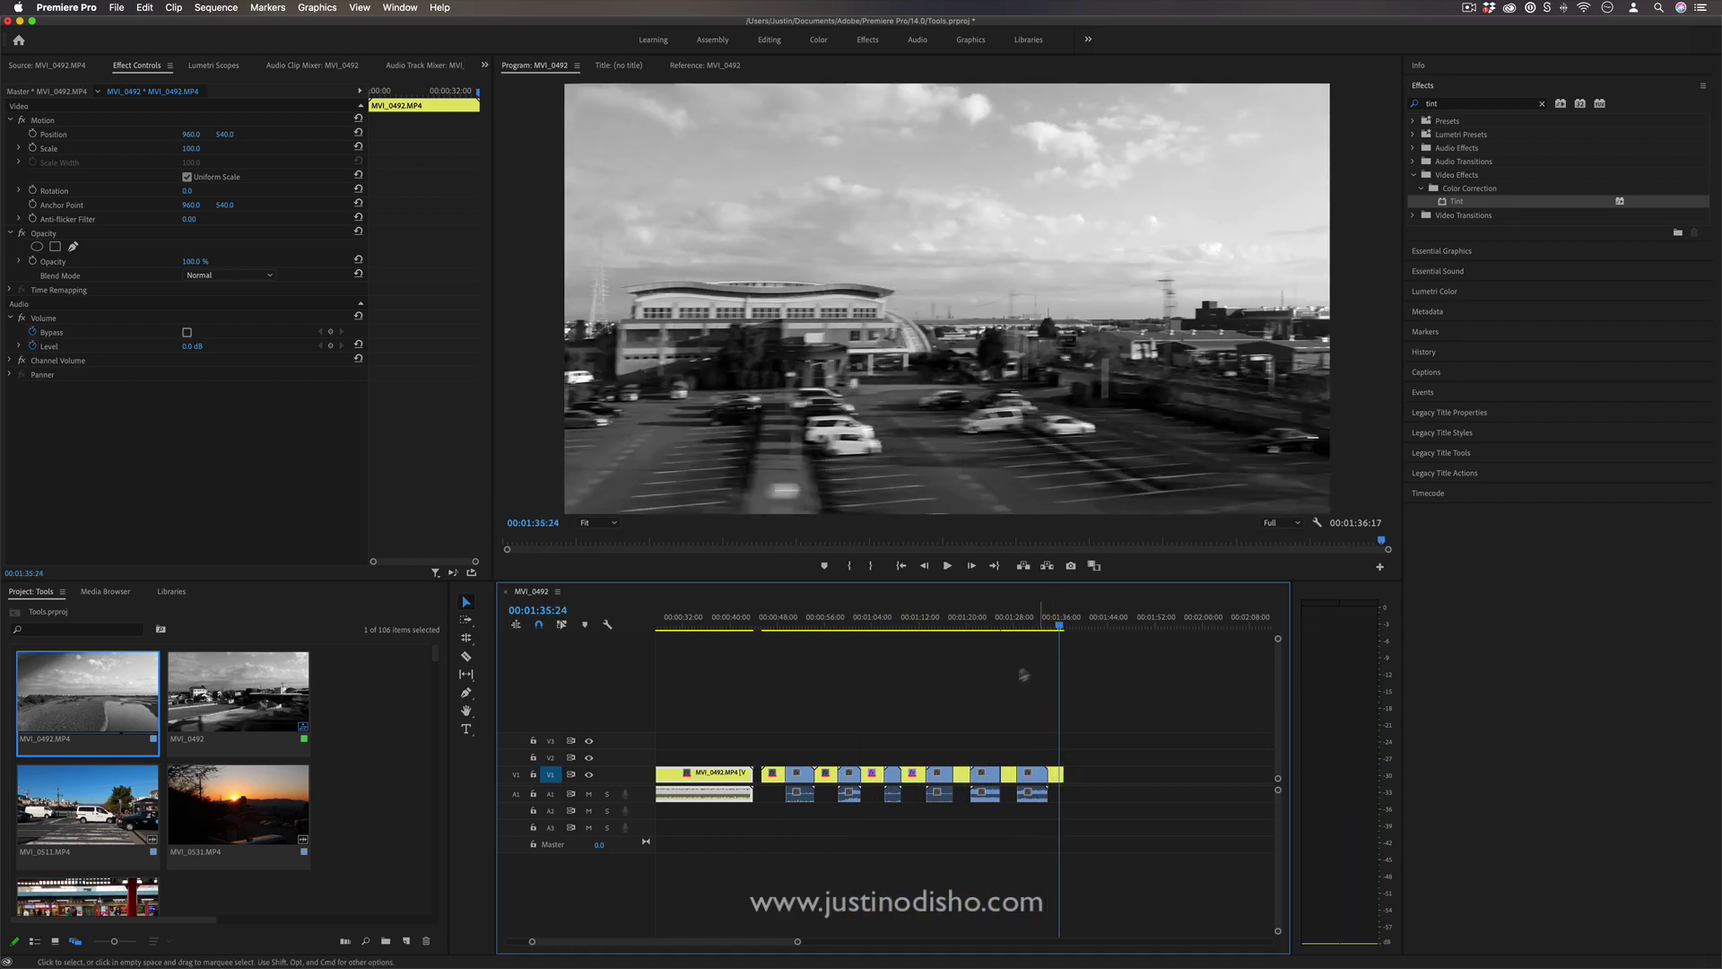
Remove the Tint attribute from one sequence clip and set its Scale to 210
click(915, 773)
click(926, 744)
right_click(919, 769)
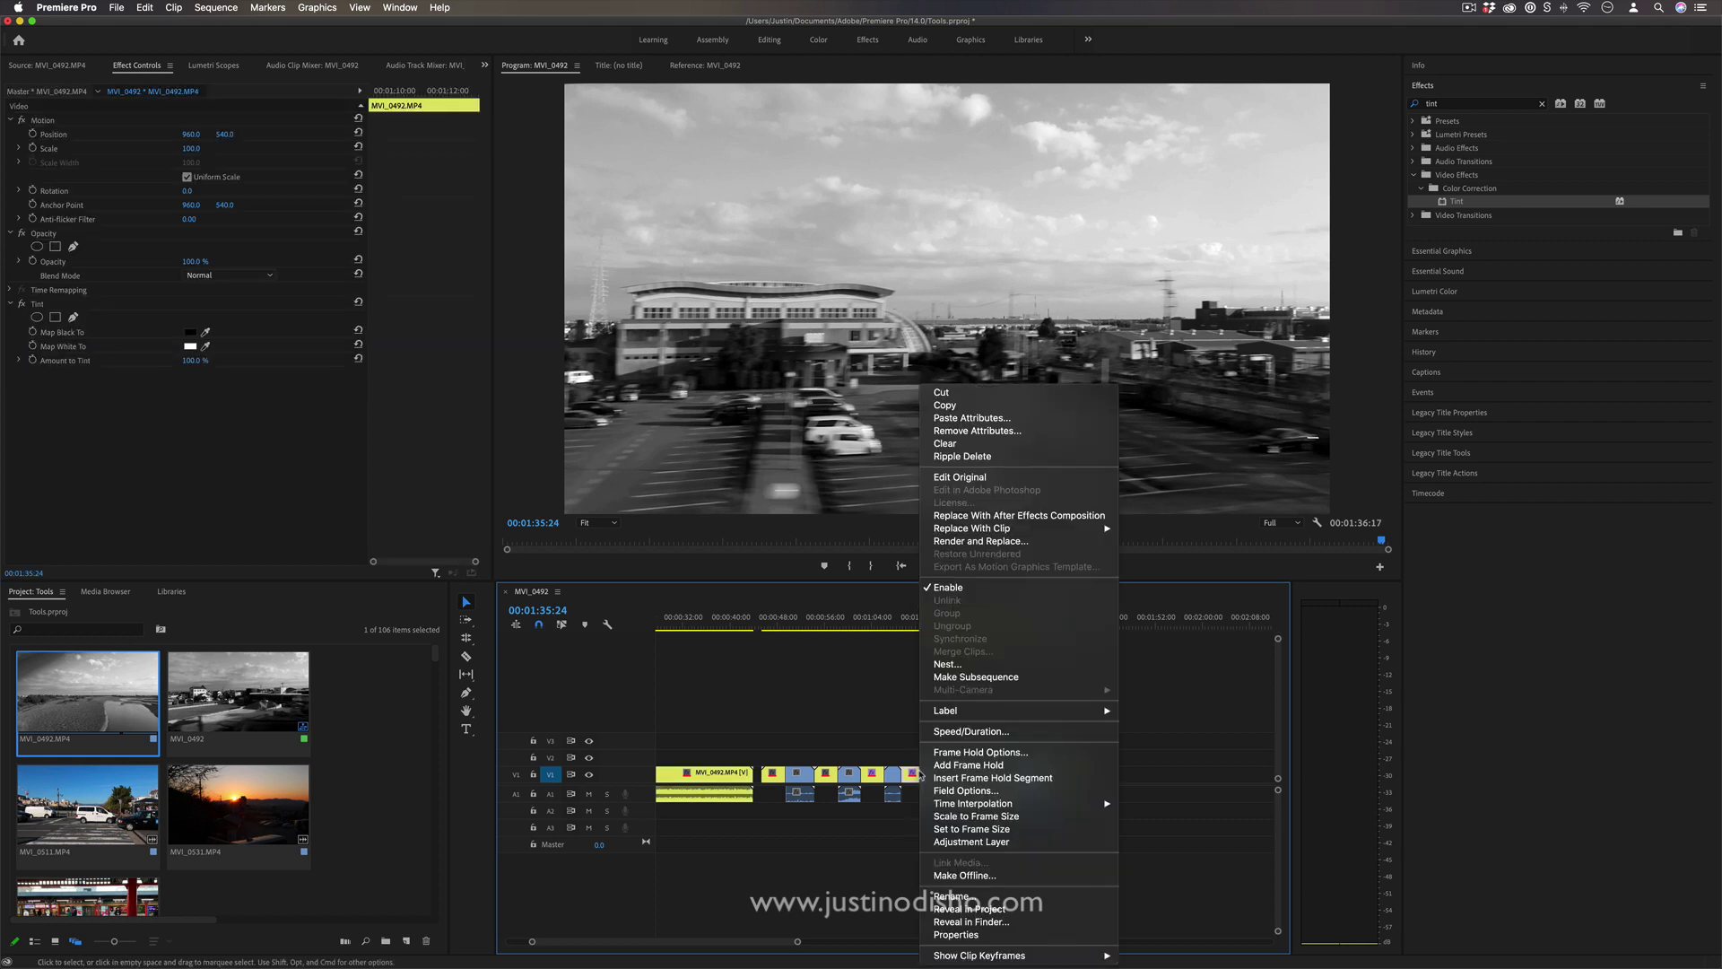
click(977, 430)
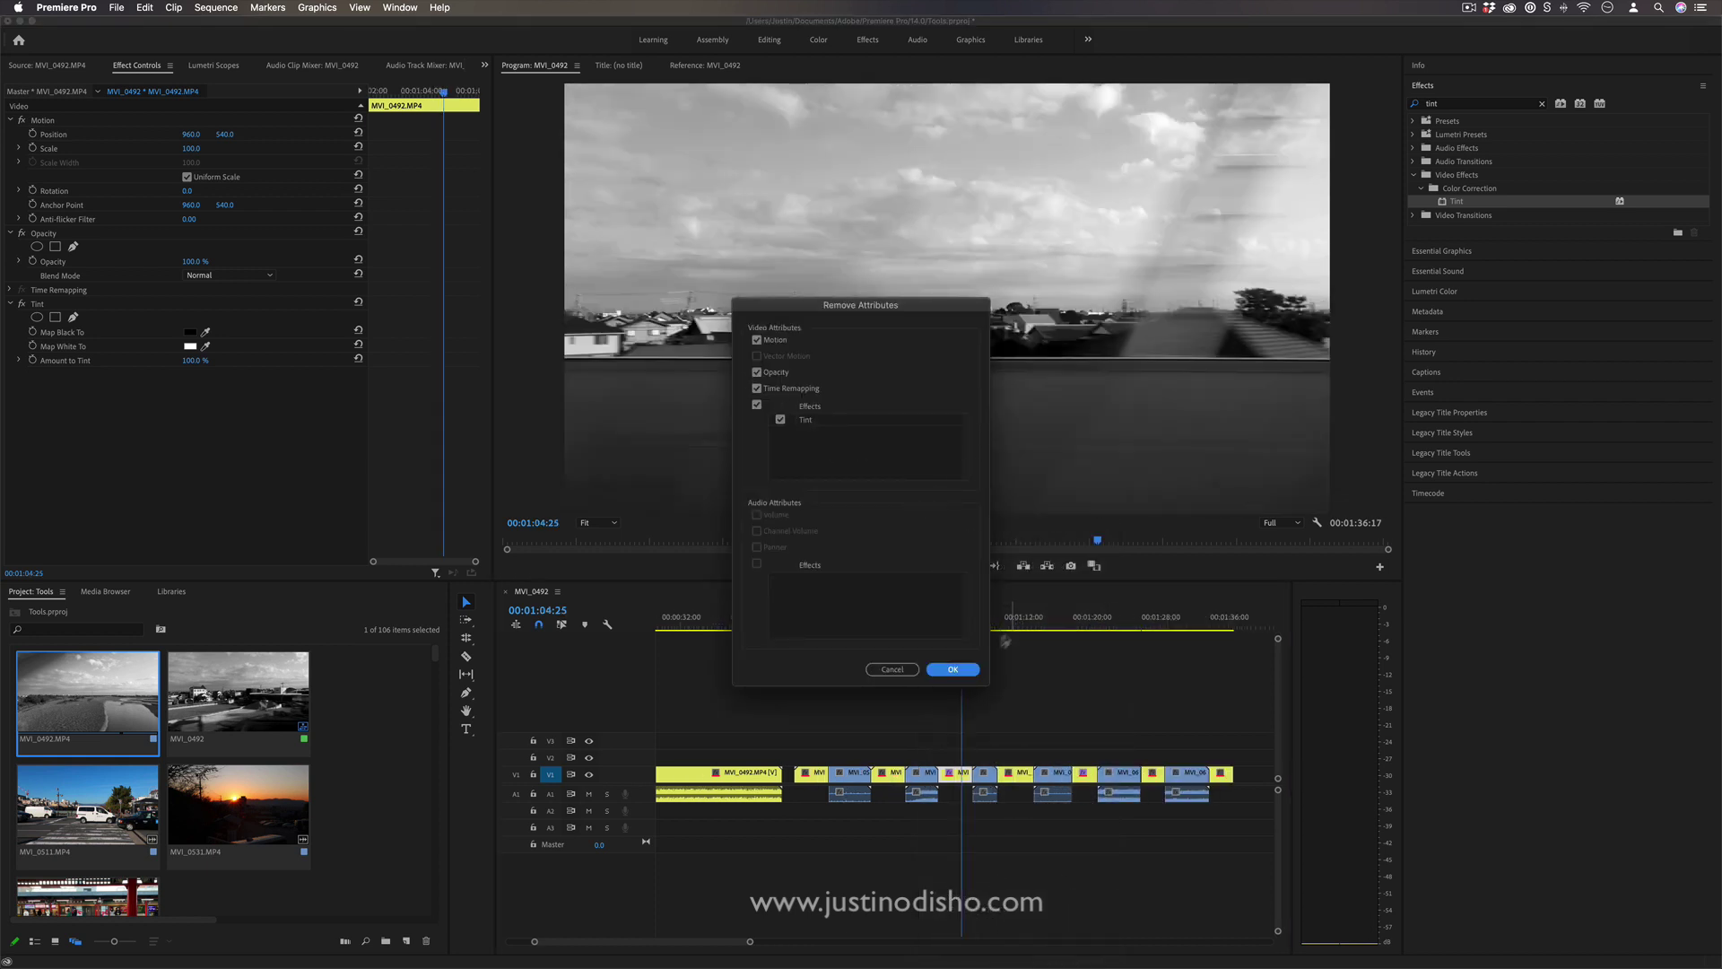
click(952, 669)
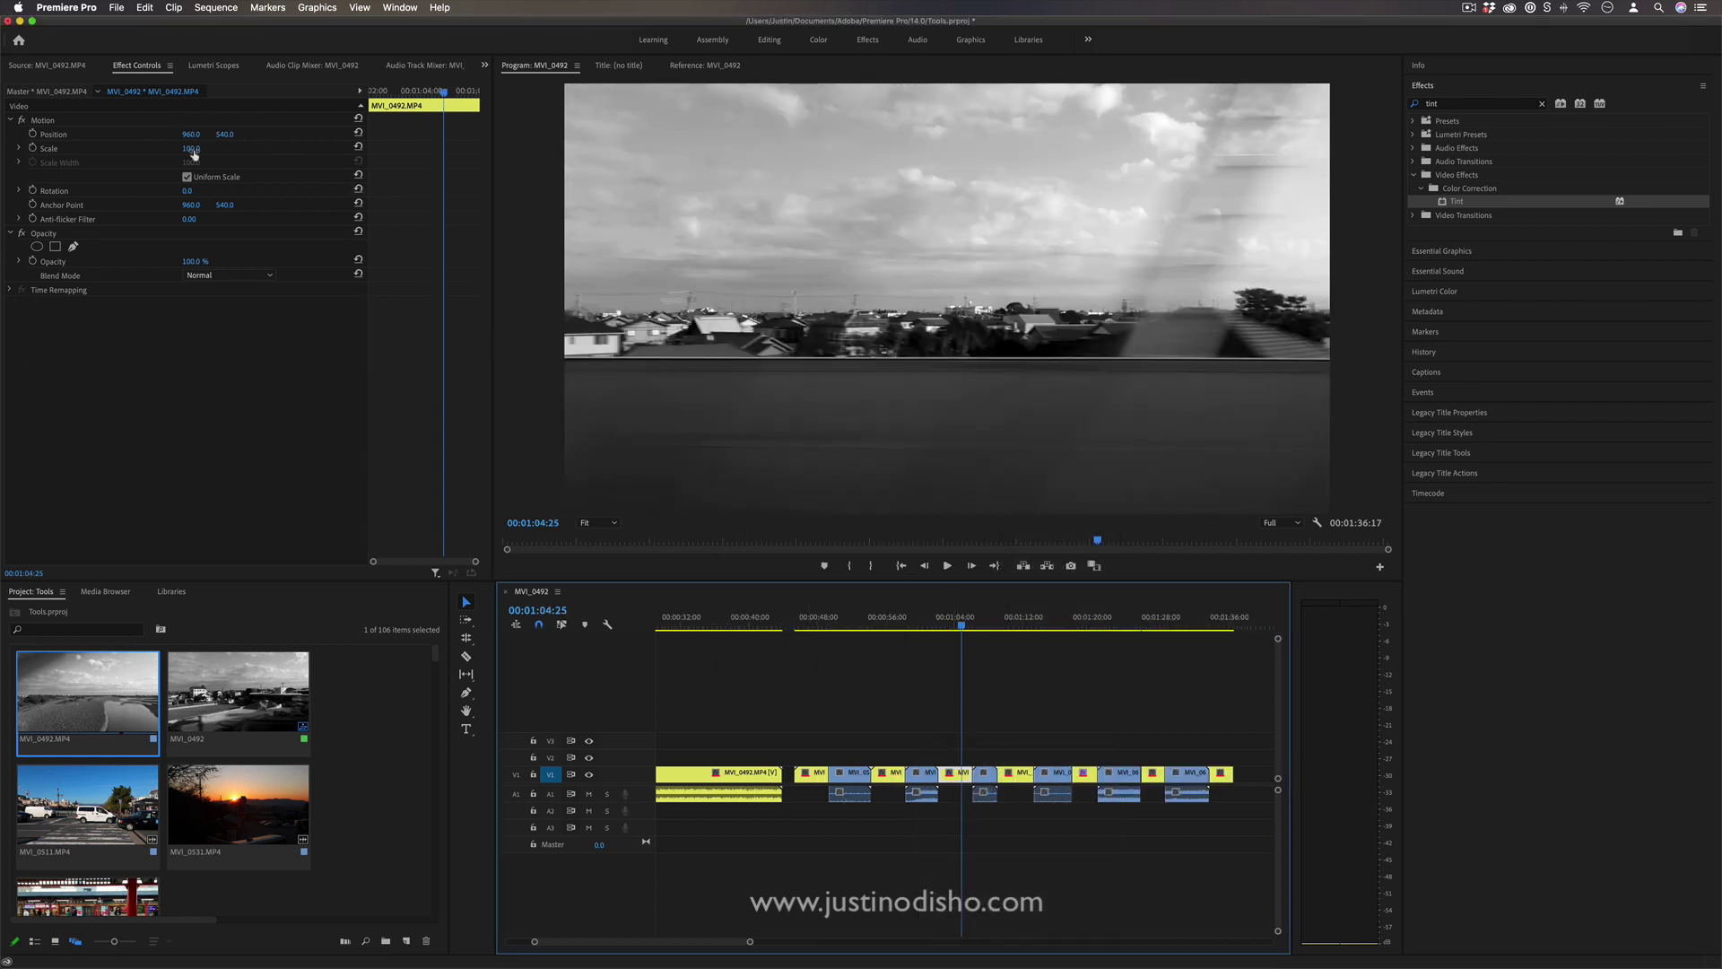
drag(191, 148, 242, 148)
drag(951, 628, 886, 634)
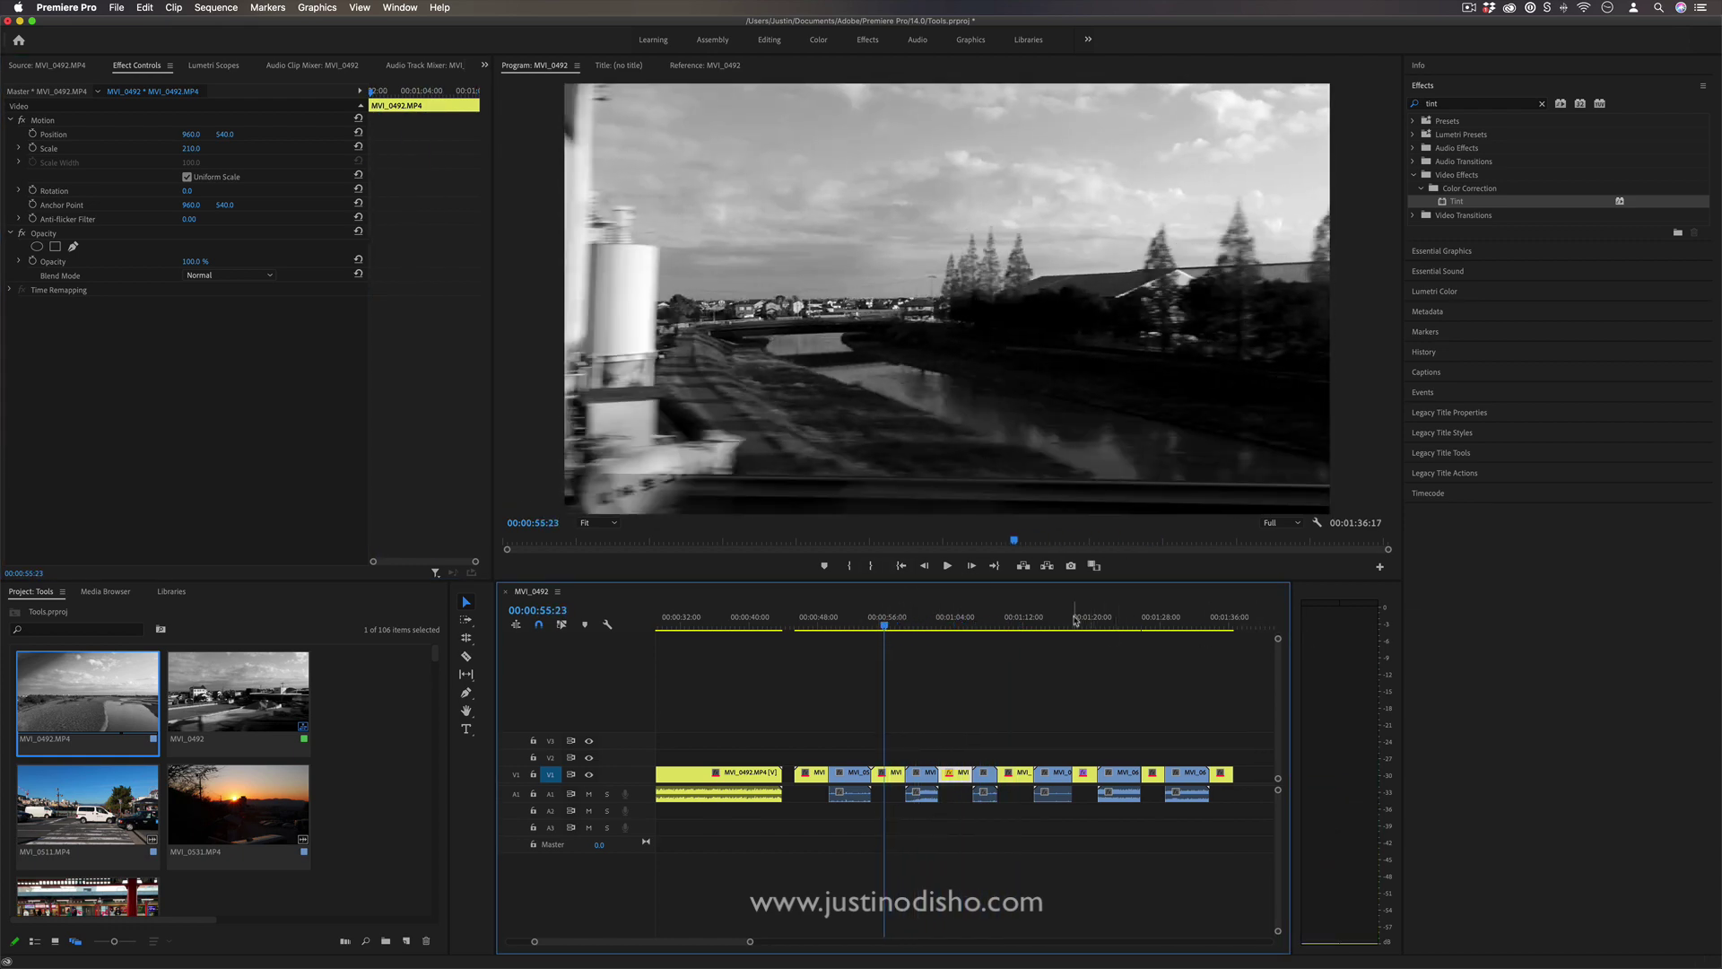
Add another MVI_0492.MP4 instance to the sequence near 00:02:10 and select it
key(minus)
key(minus)
drag(88, 695, 948, 775)
drag(926, 620, 968, 621)
click(964, 783)
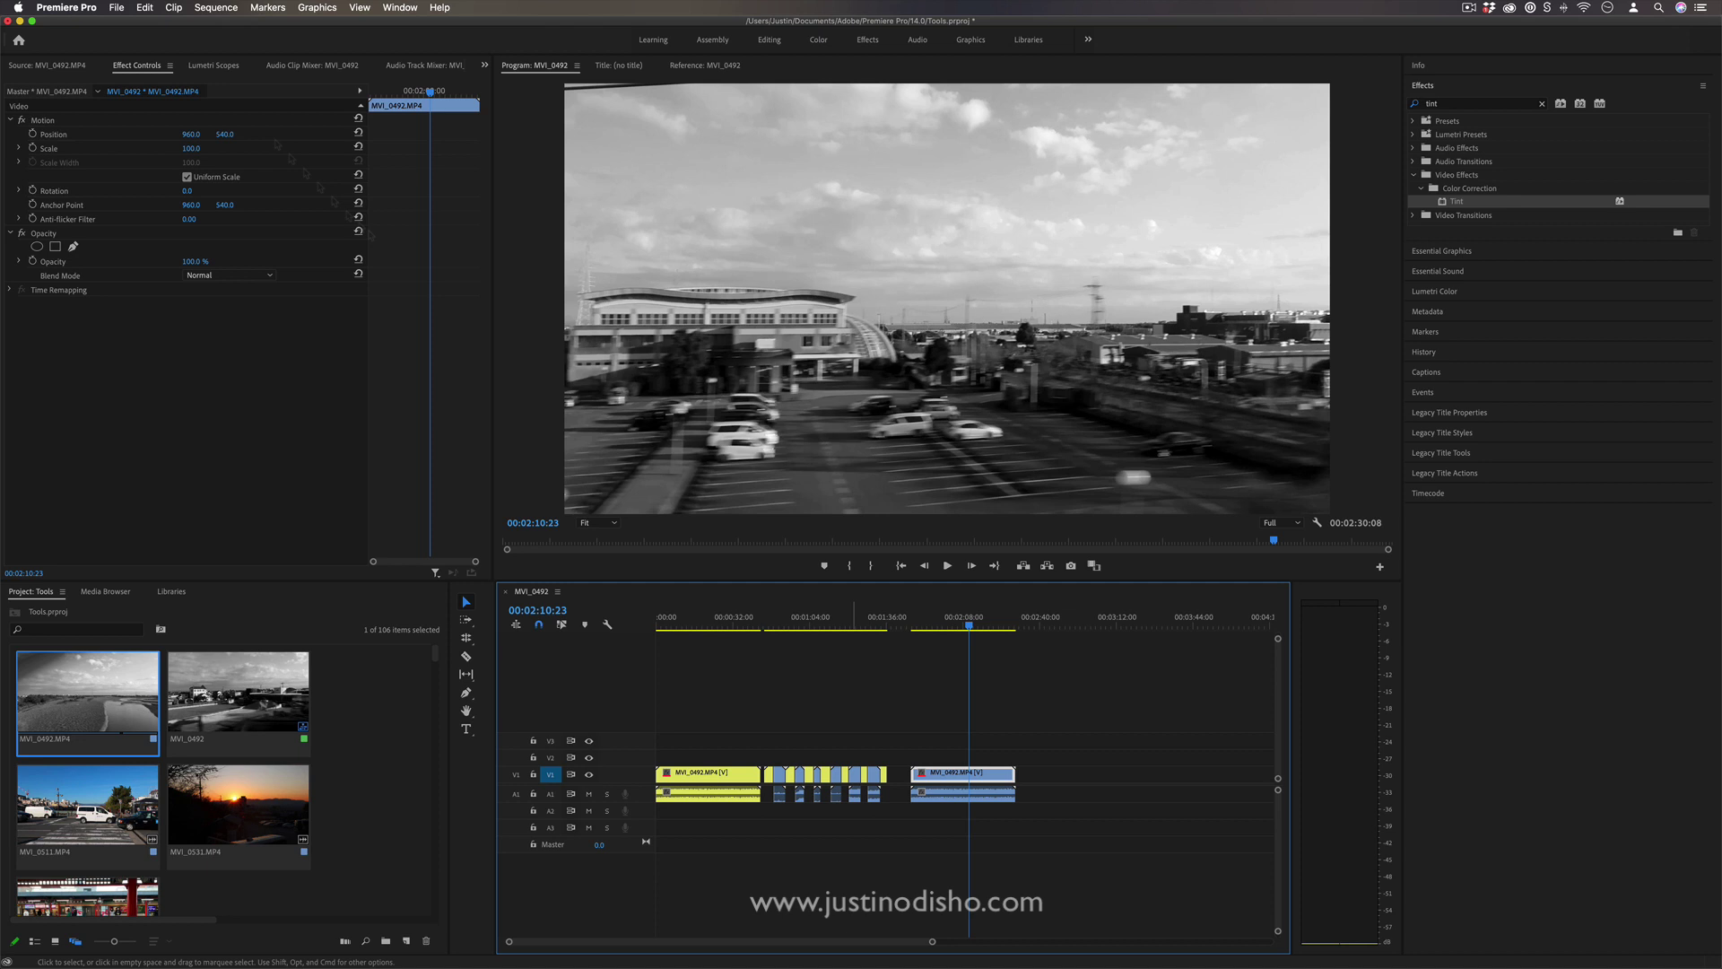
Delete the Tint effect from the MVI_0492.MP4 master clip
click(56, 92)
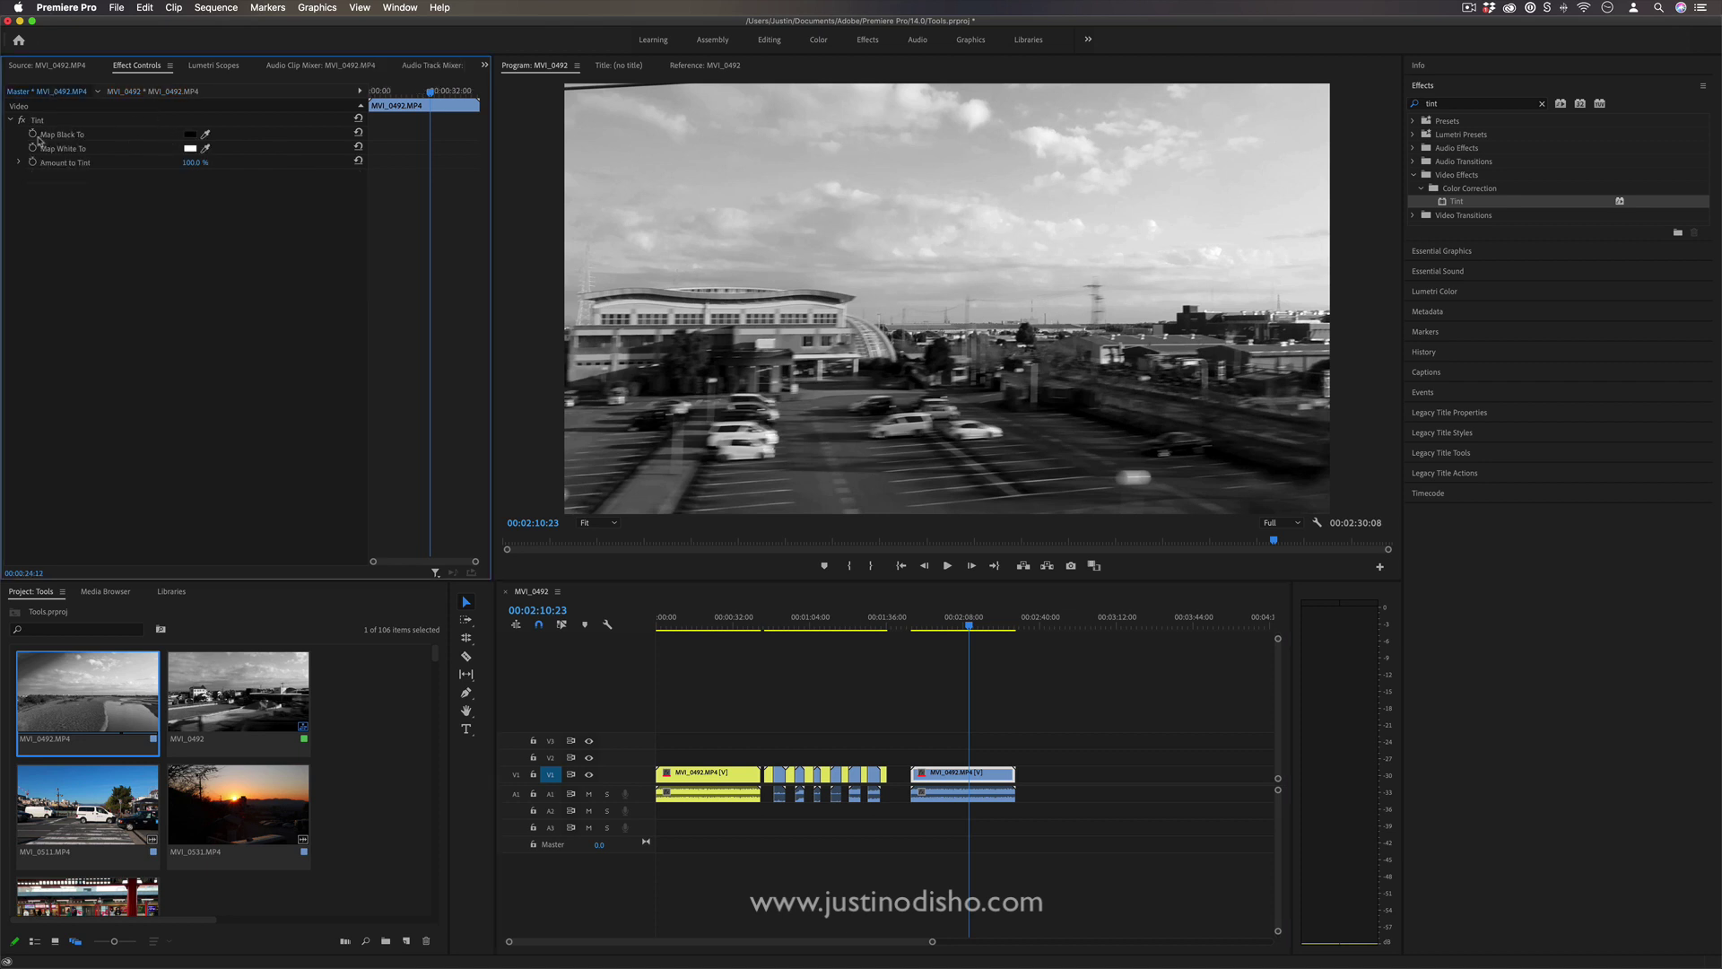
click(36, 120)
click(21, 119)
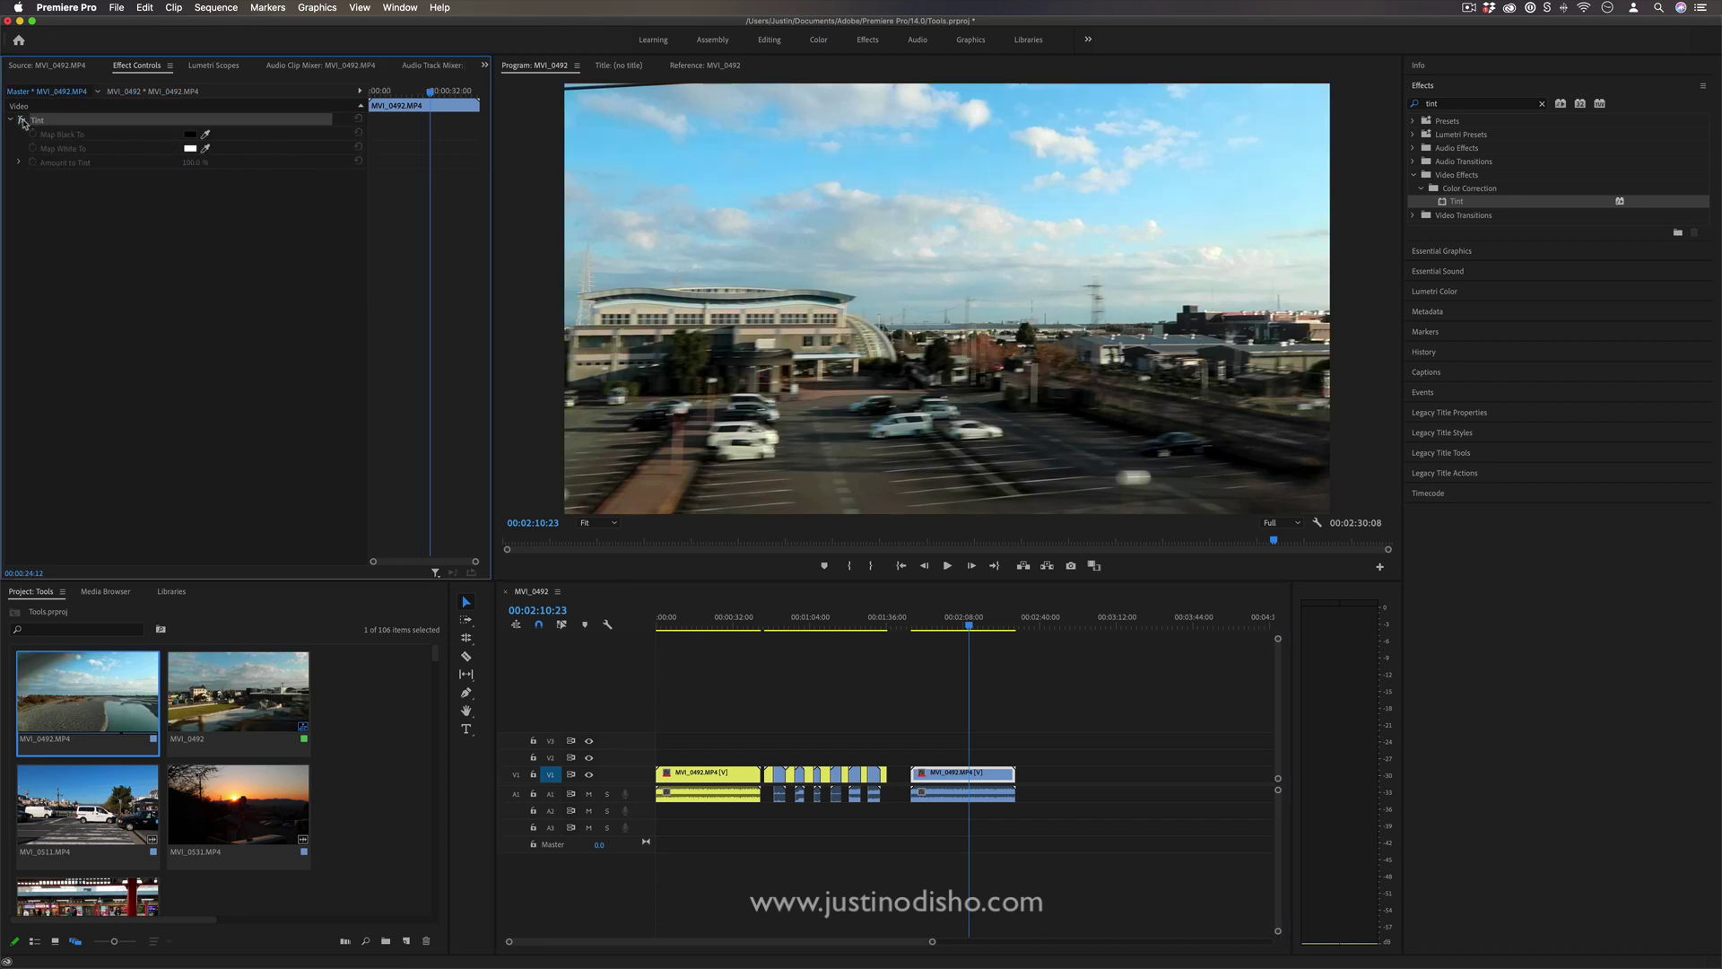
click(21, 119)
key(Delete)
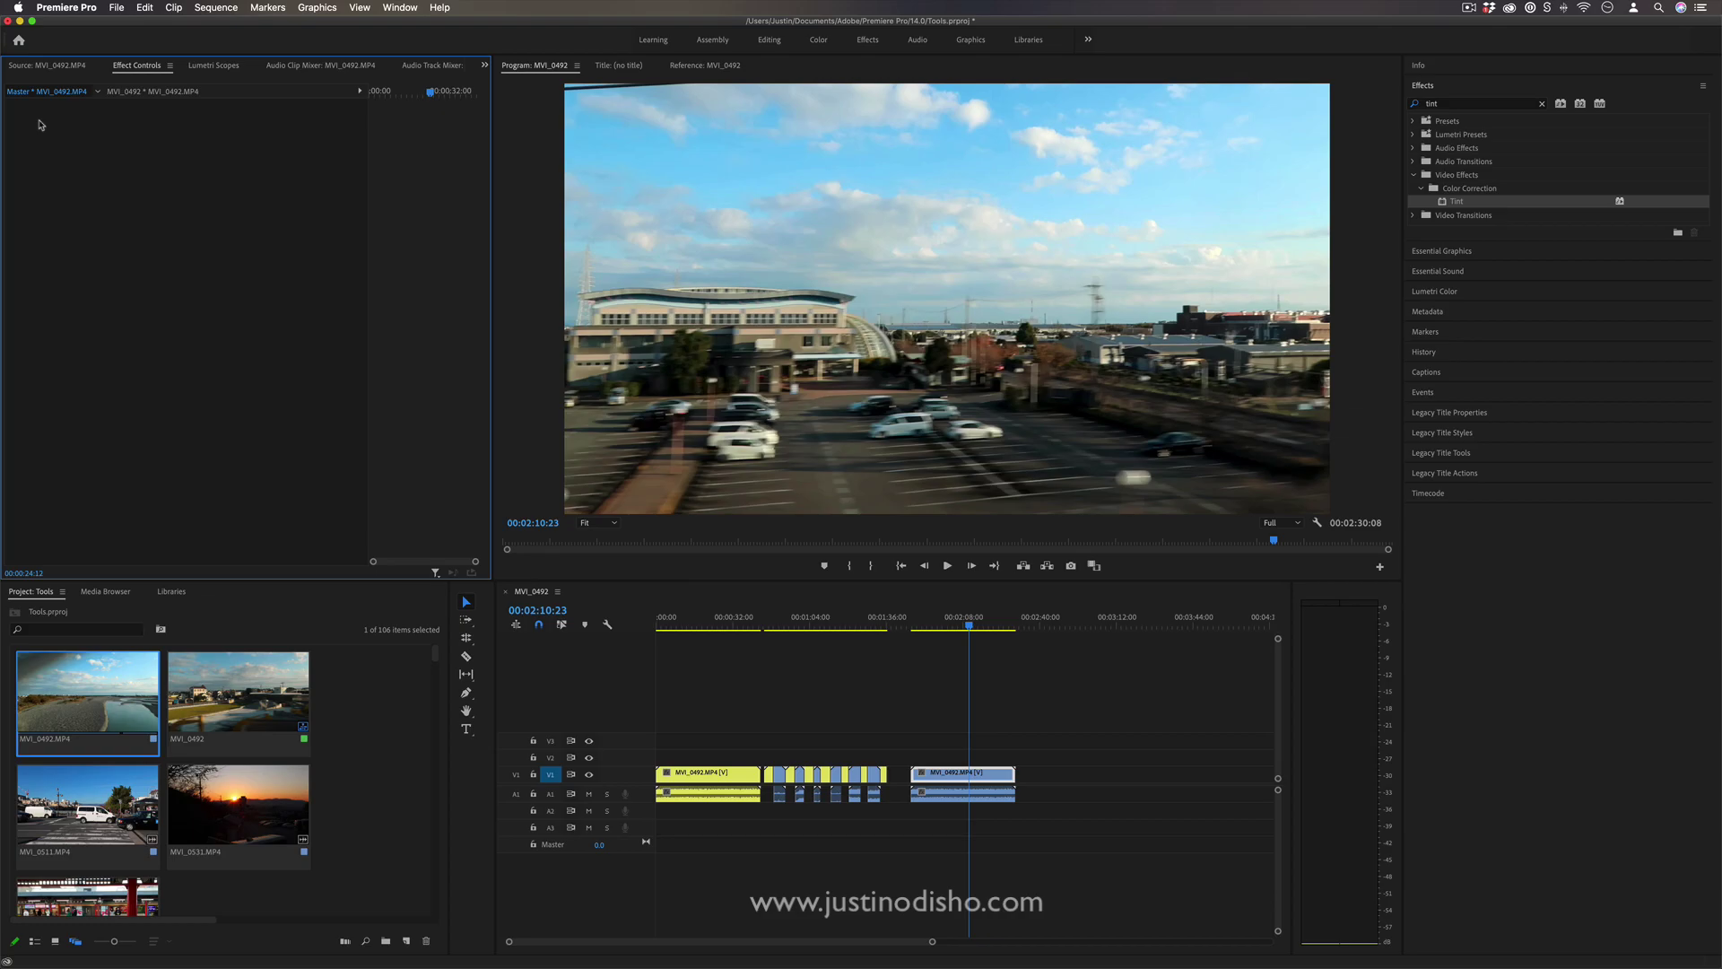